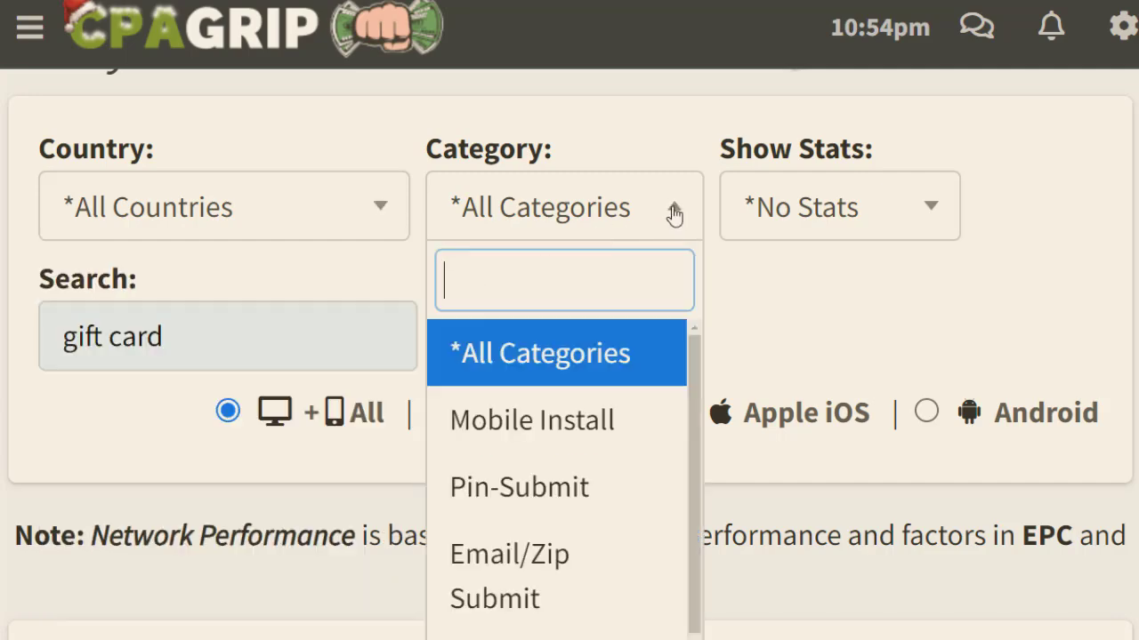
# Step: Close the category and stats filter dropdowns, leaving stats set to No Stats
pyautogui.scroll(-1, 692, 383)
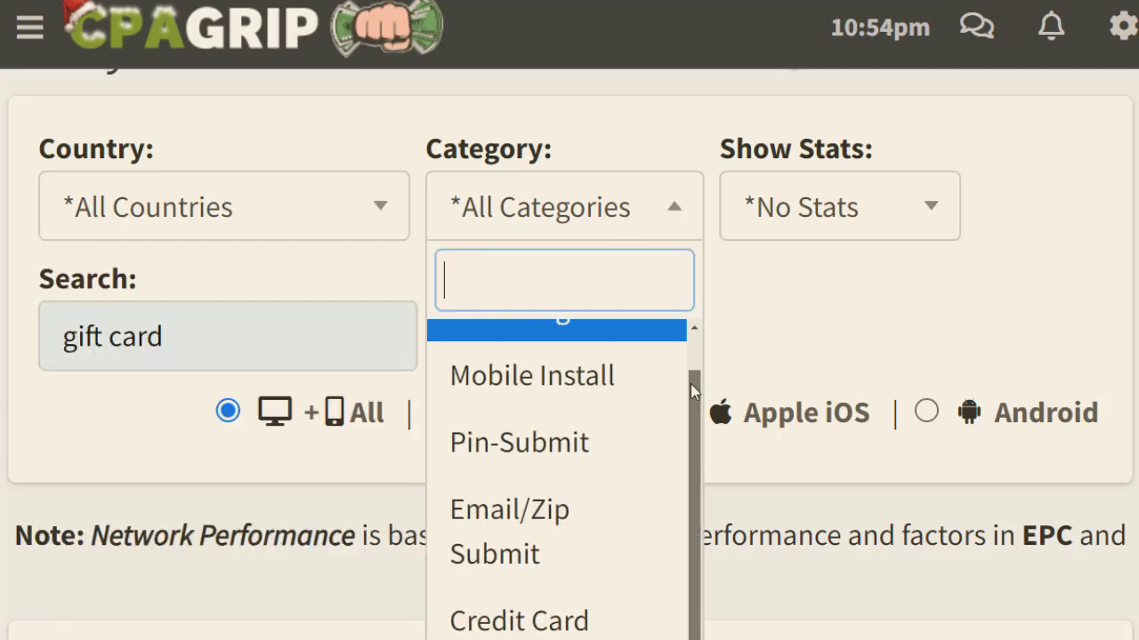
pyautogui.scroll(-1, 614, 403)
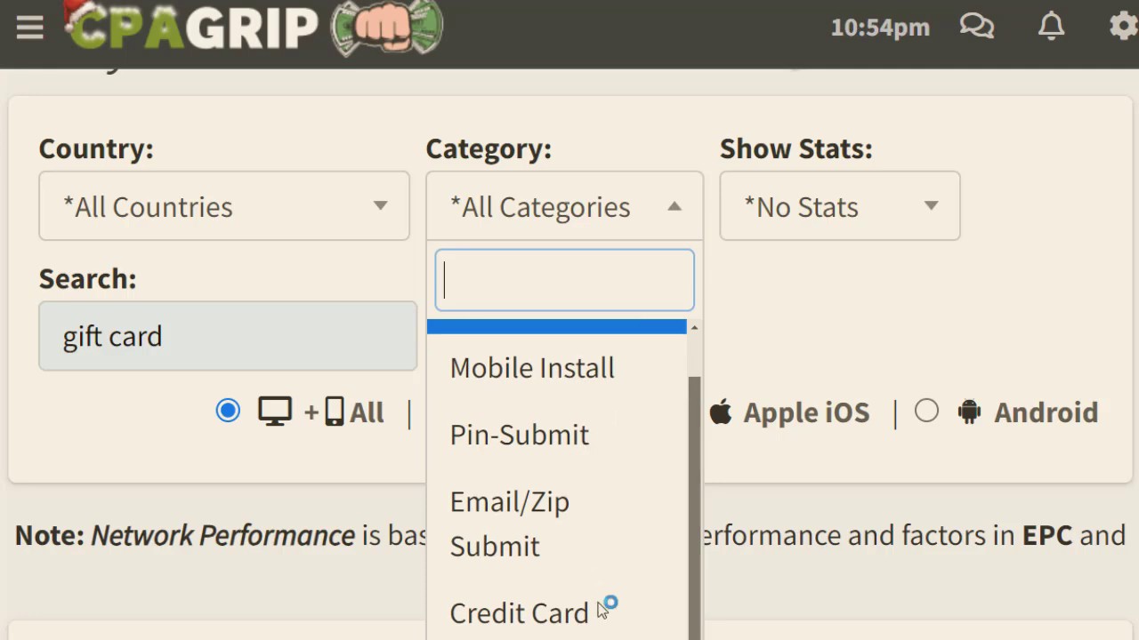
pyautogui.click(755, 298)
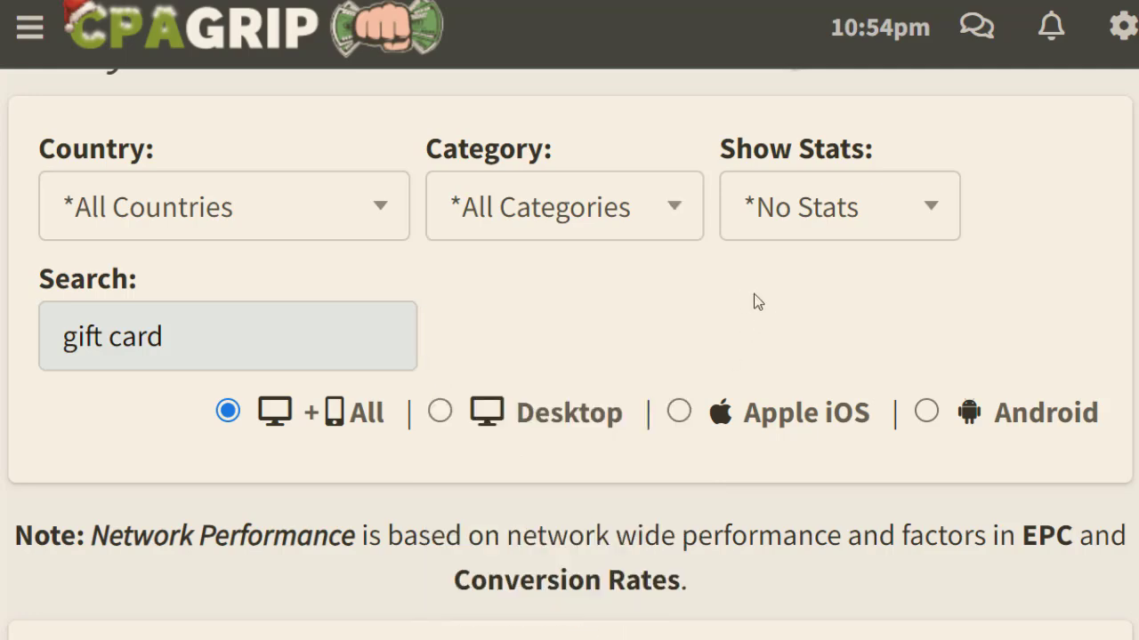
pyautogui.click(938, 222)
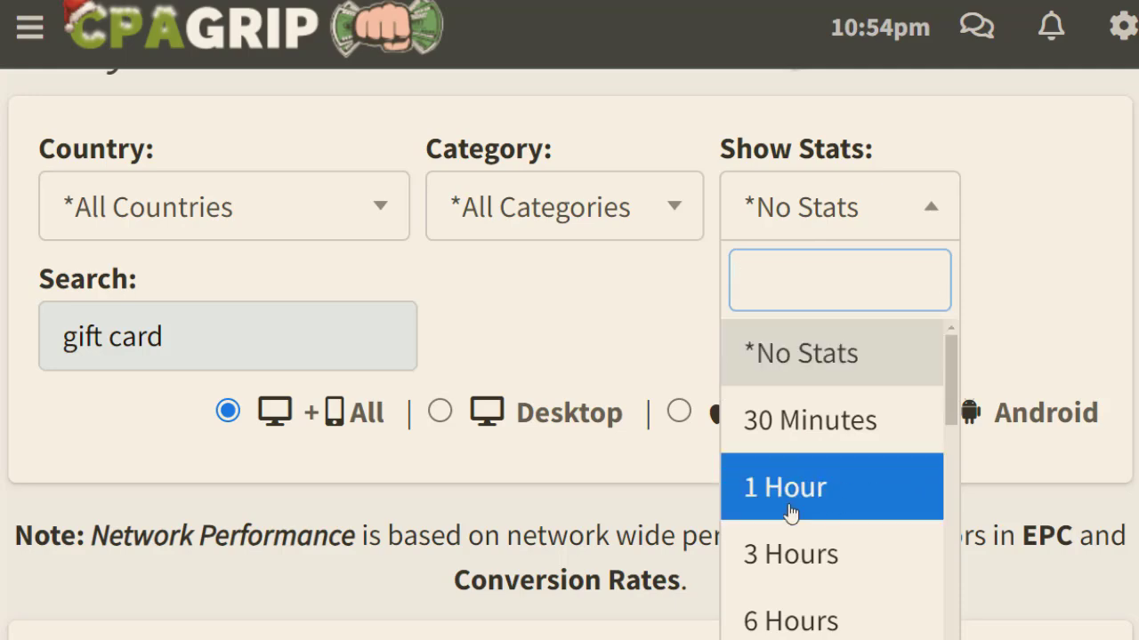
pyautogui.click(659, 315)
# Step: Find the $12.14 'Grab Your Back To School Gift Card Now!' row and open its details
pyautogui.moveTo(279, 337)
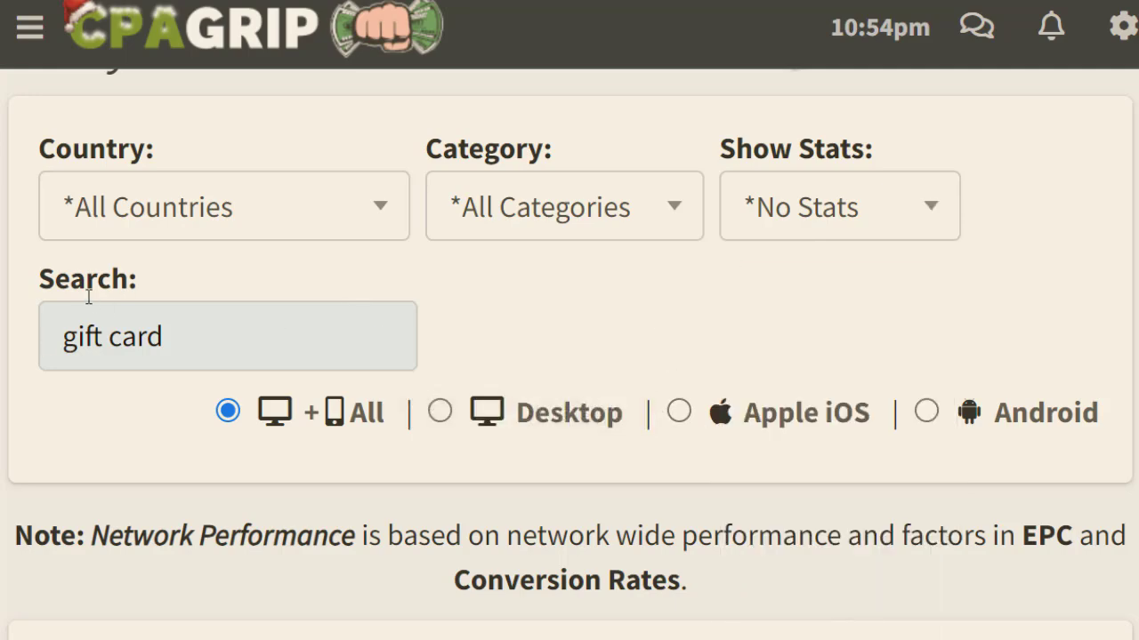
pyautogui.click(189, 339)
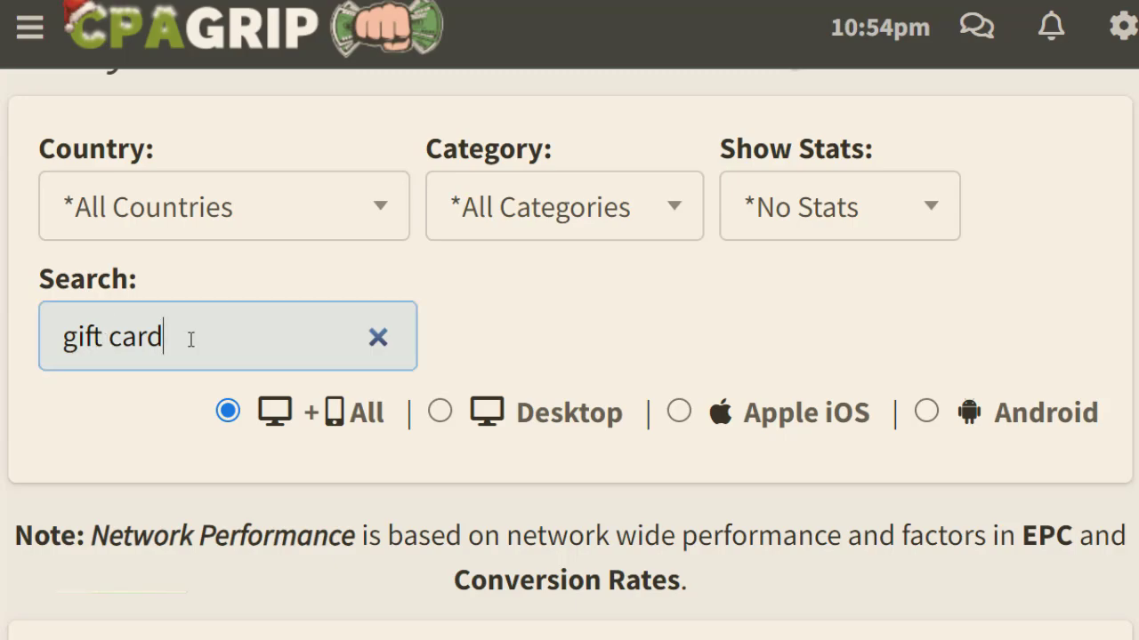
pyautogui.scroll(-2, 569, 356)
pyautogui.scroll(-5, 569, 356)
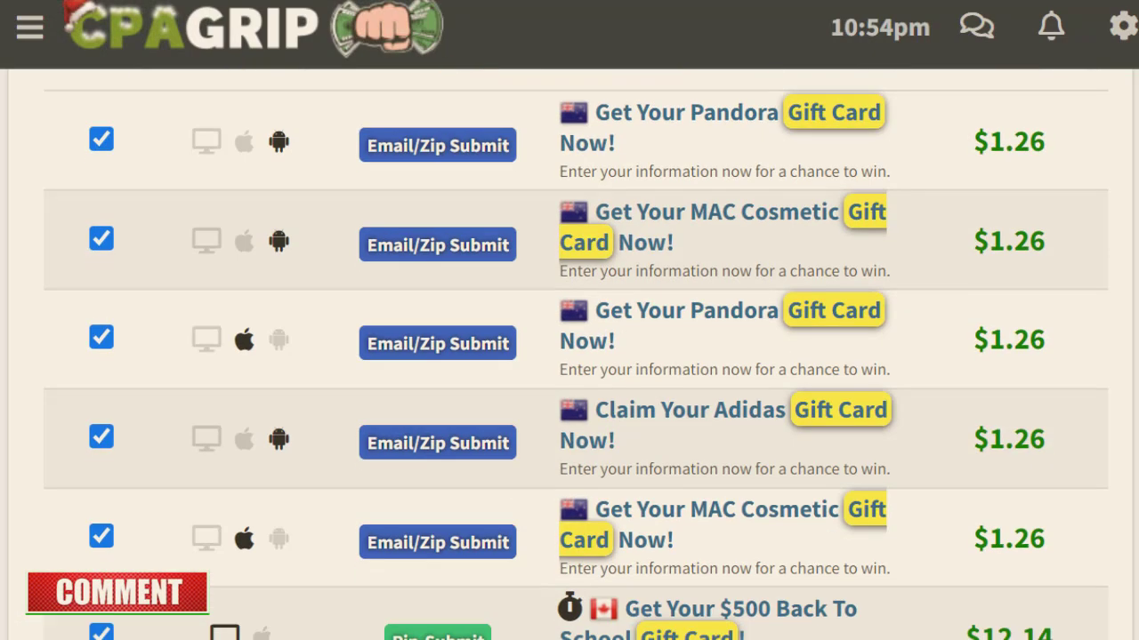
pyautogui.scroll(-3, 569, 355)
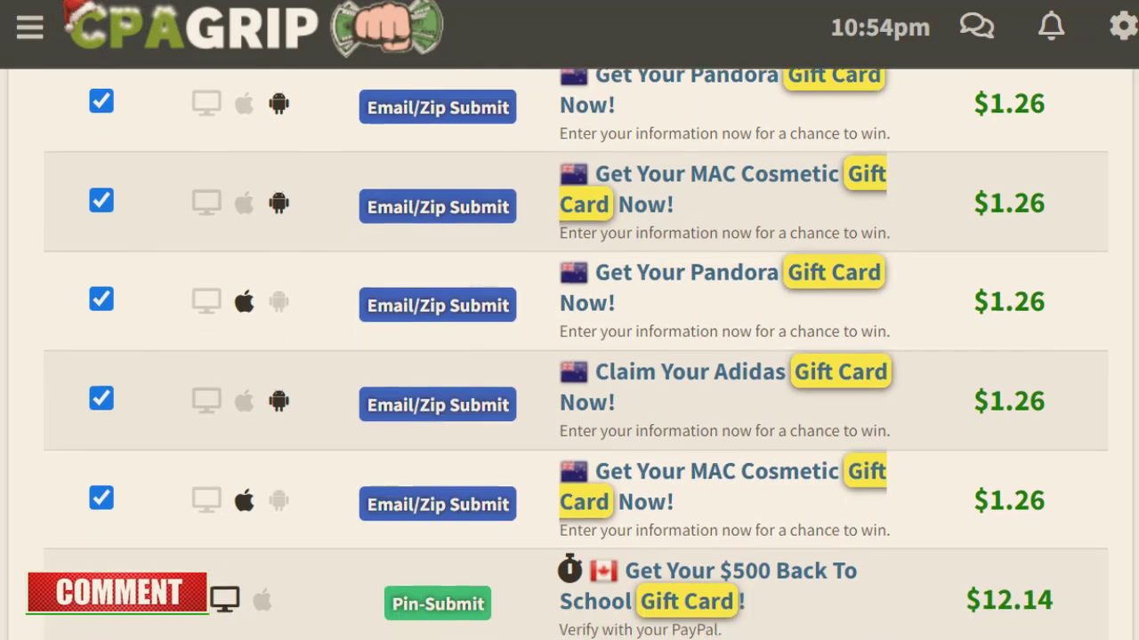
pyautogui.scroll(-1, 569, 355)
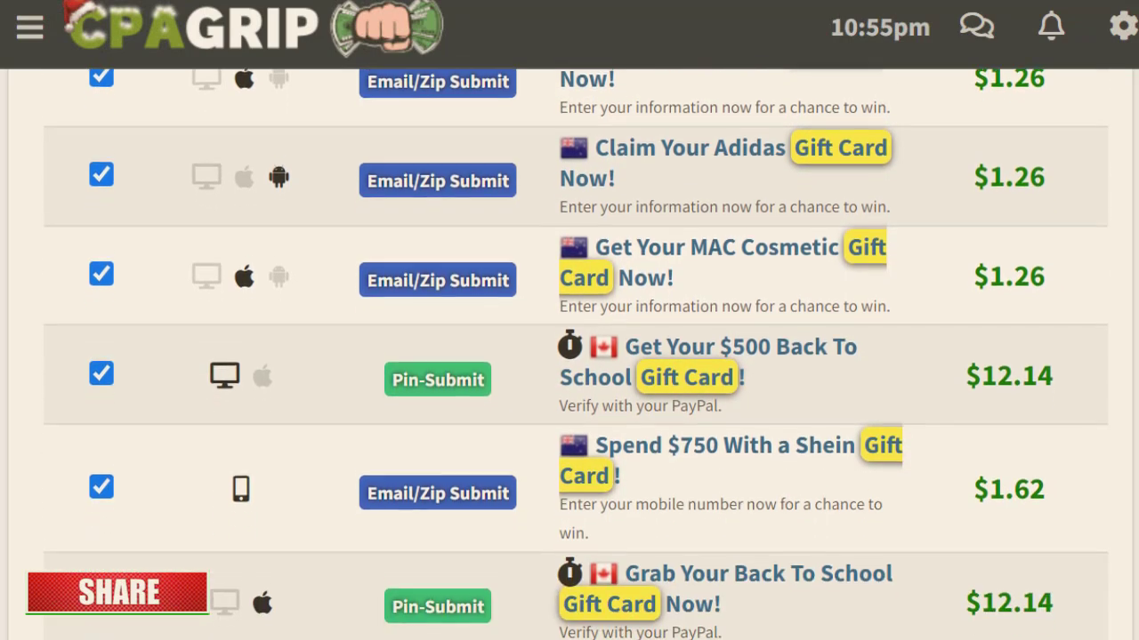
pyautogui.scroll(-1, 673, 277)
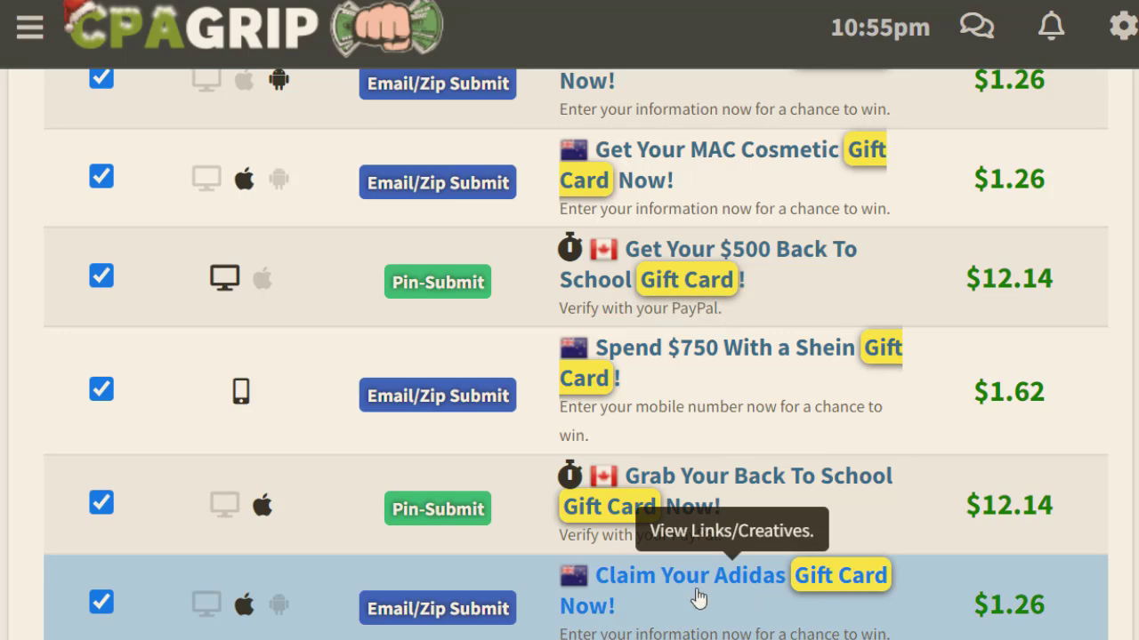
pyautogui.scroll(-2, 955, 439)
pyautogui.scroll(-1, 712, 423)
pyautogui.scroll(2, 712, 422)
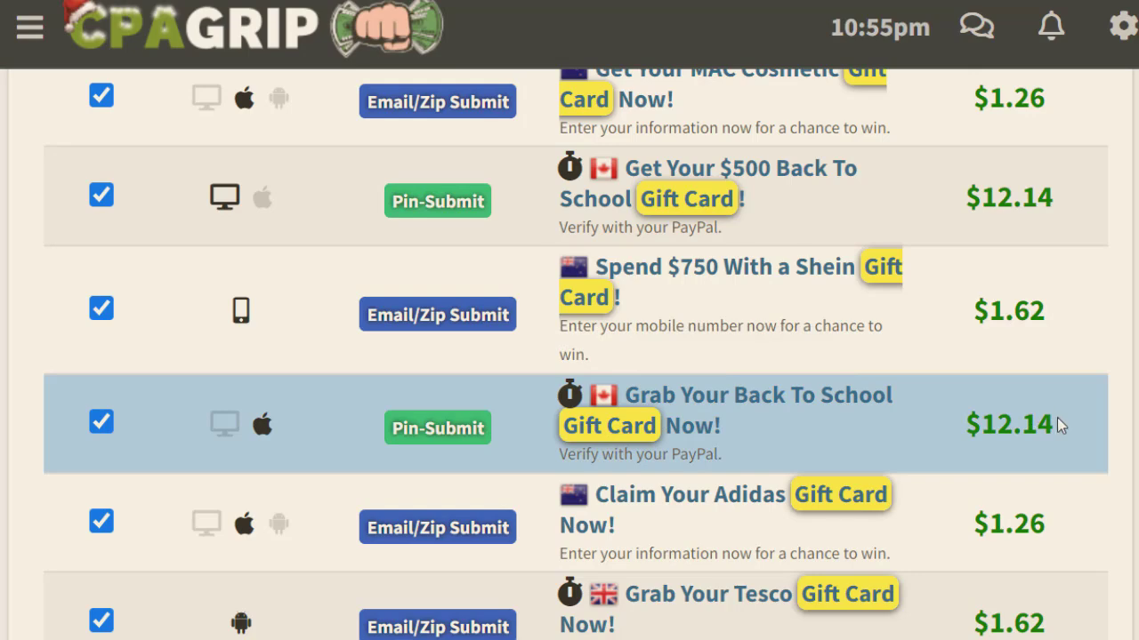
pyautogui.moveTo(1051, 423); pyautogui.dragTo(964, 427)
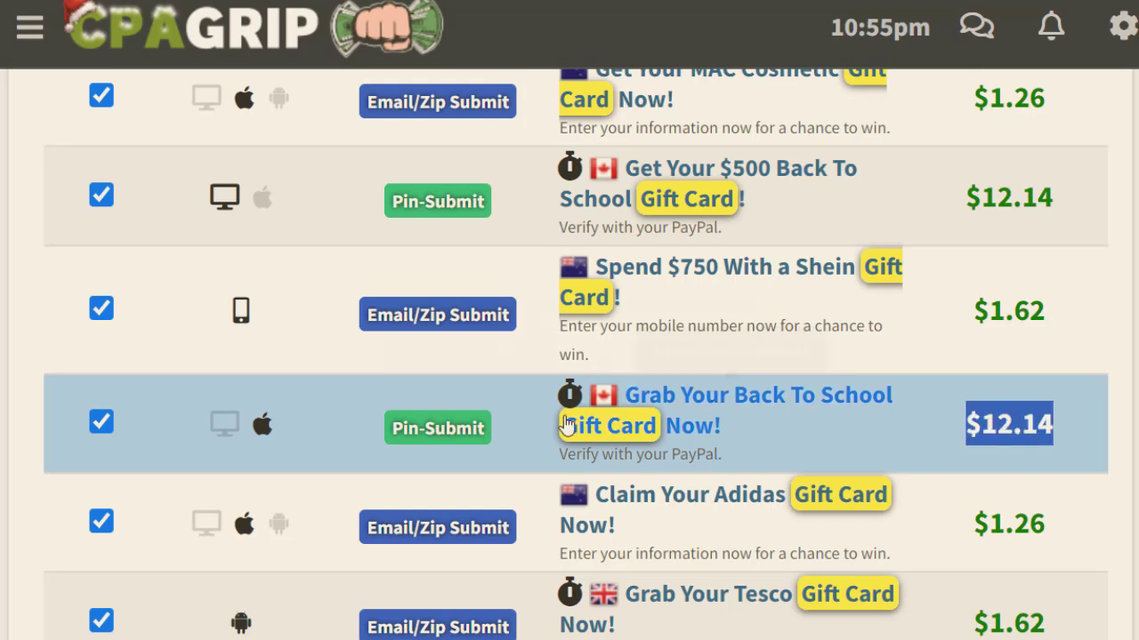
pyautogui.click(680, 408)
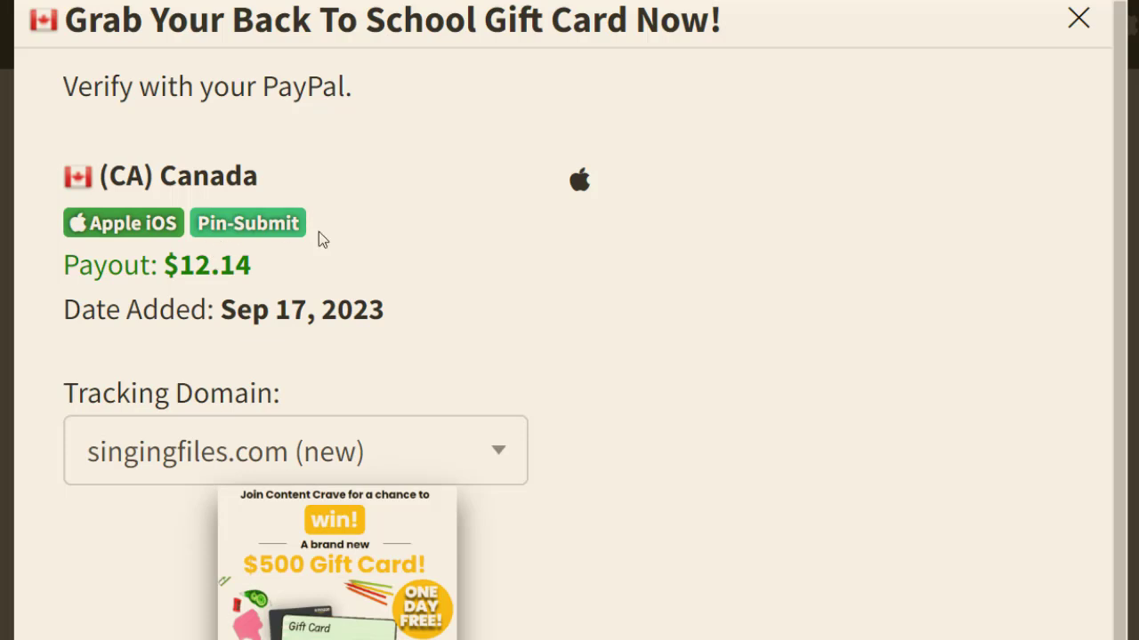
# Step: Select 'Back To School Gift Card' in the offer heading and copy it
pyautogui.moveTo(256, 271); pyautogui.dragTo(165, 278)
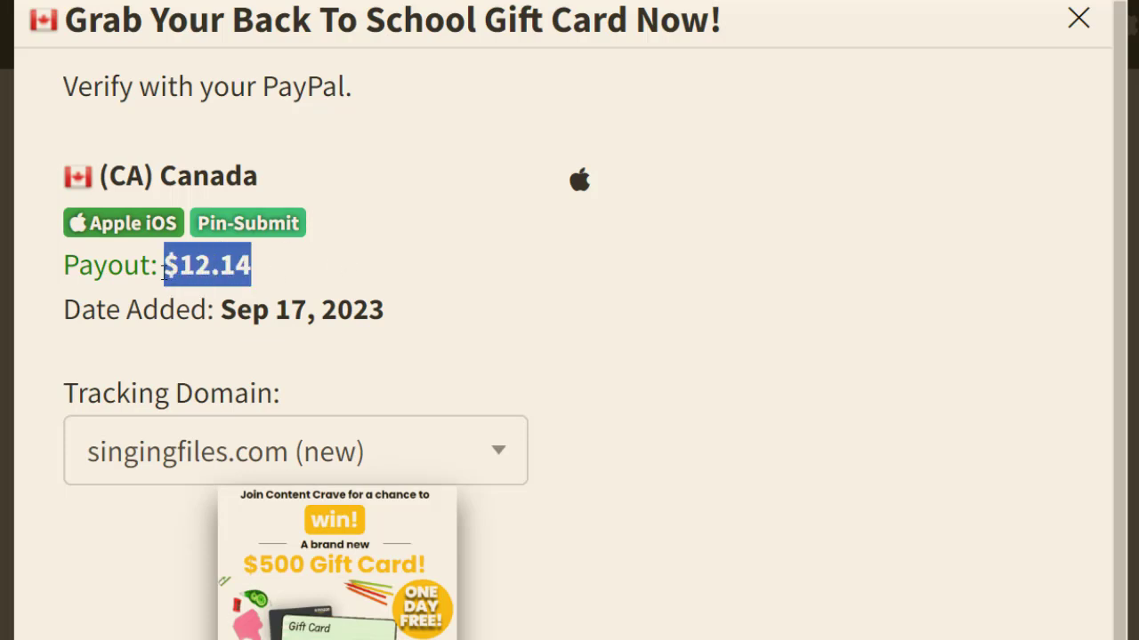
pyautogui.click(489, 318)
pyautogui.moveTo(1124, 272); pyautogui.dragTo(1090, 214)
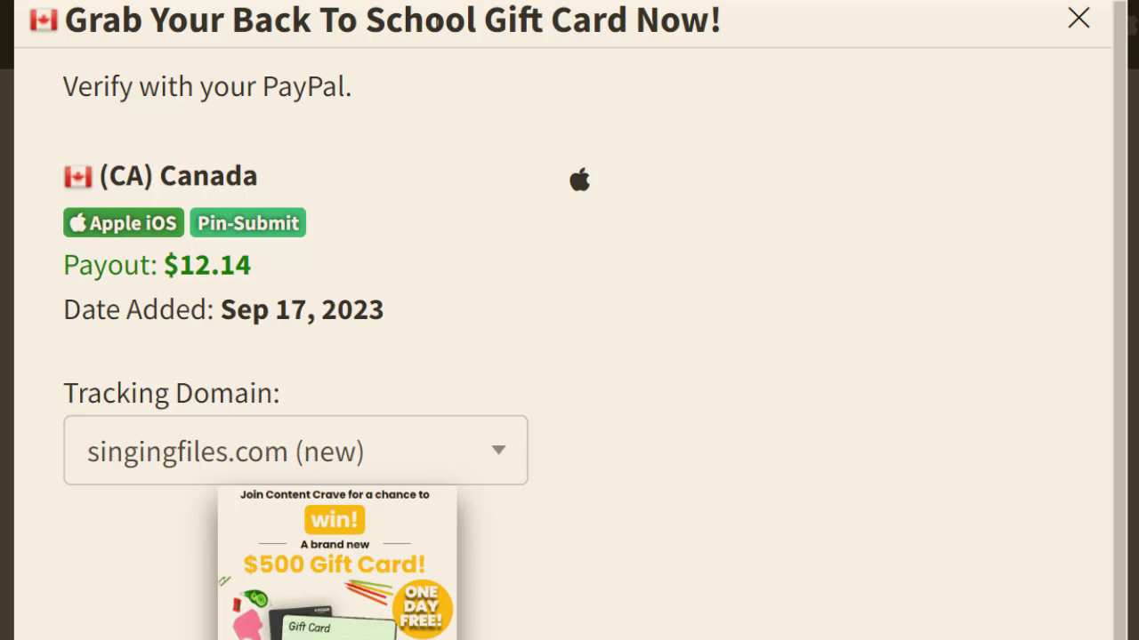
pyautogui.moveTo(232, 24); pyautogui.dragTo(580, 30)
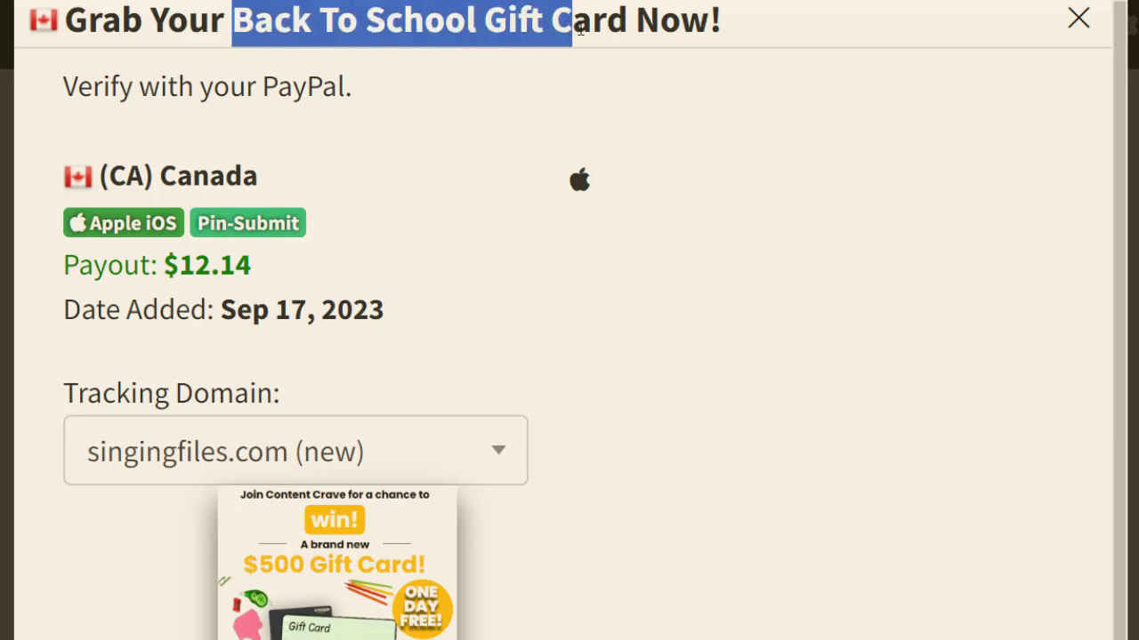
pyautogui.moveTo(213, 86); pyautogui.dragTo(356, 100)
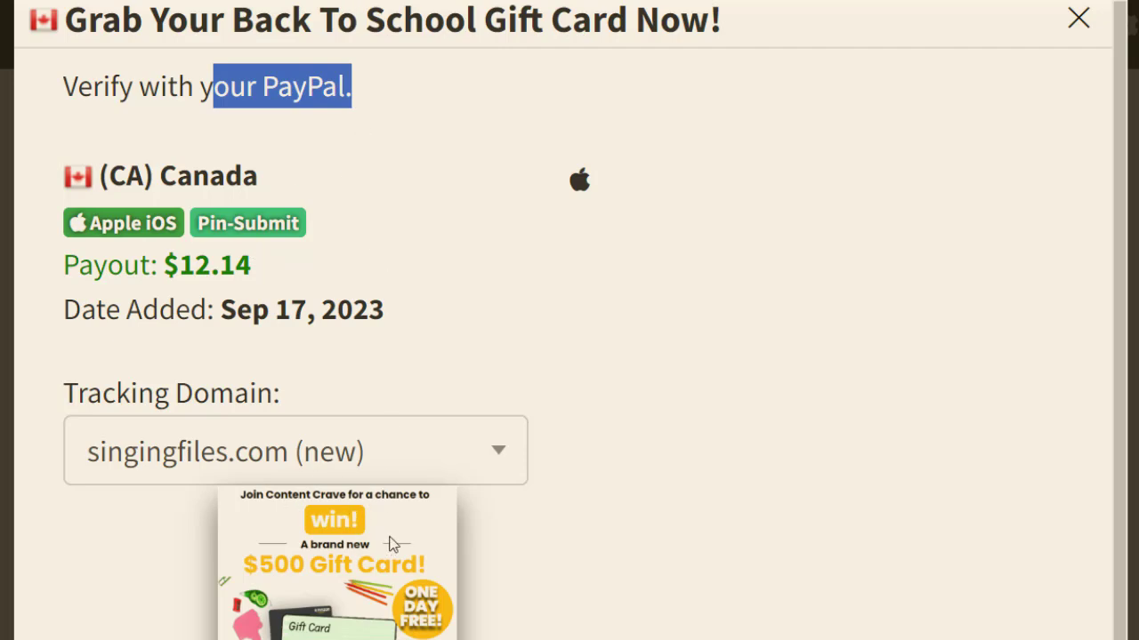
pyautogui.moveTo(232, 24); pyautogui.dragTo(627, 30)
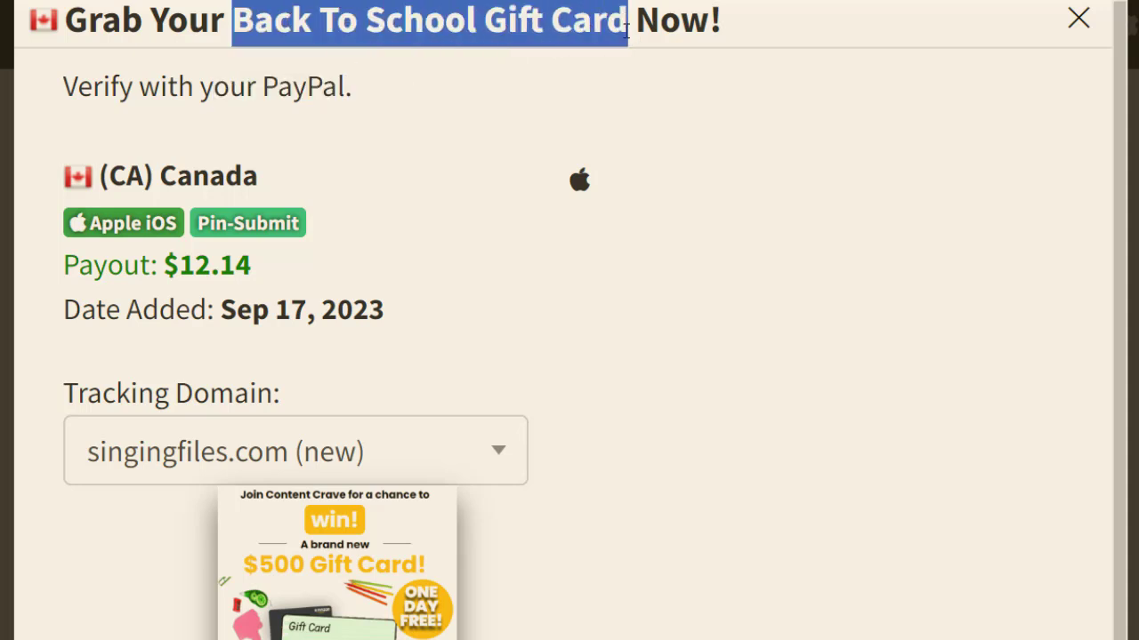
pyautogui.rightClick(558, 24)
pyautogui.click(602, 43)
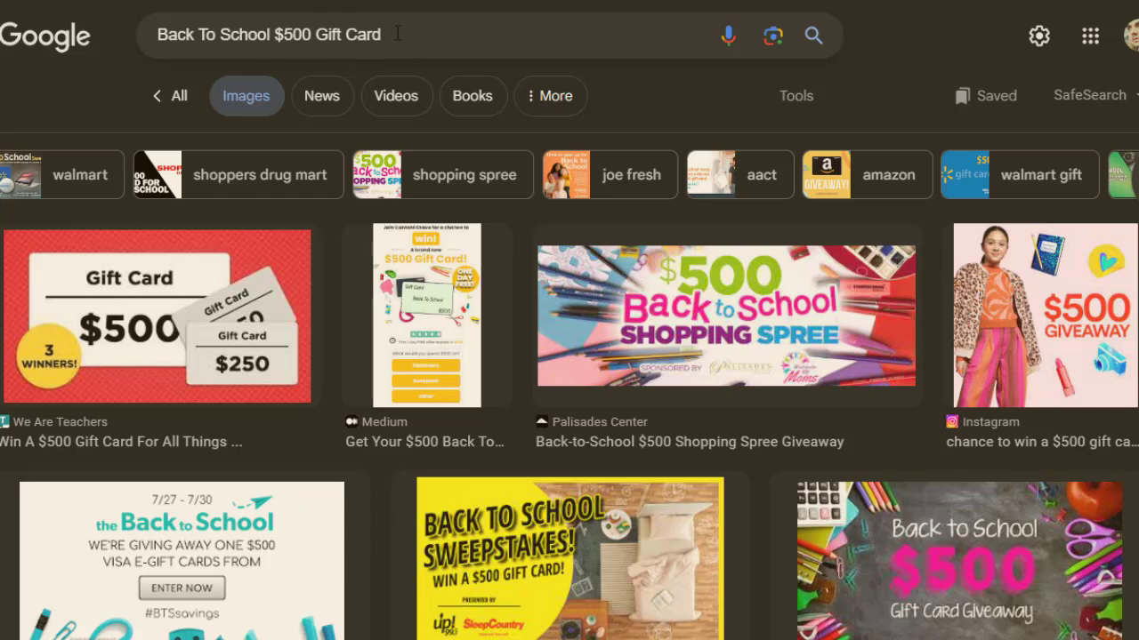
# Step: Browse the Google Images results for 'Back To School $500 Gift Card'
pyautogui.moveTo(385, 35); pyautogui.dragTo(129, 55)
pyautogui.click(612, 93)
pyautogui.scroll(-2, 612, 92)
pyautogui.scroll(-8, 569, 339)
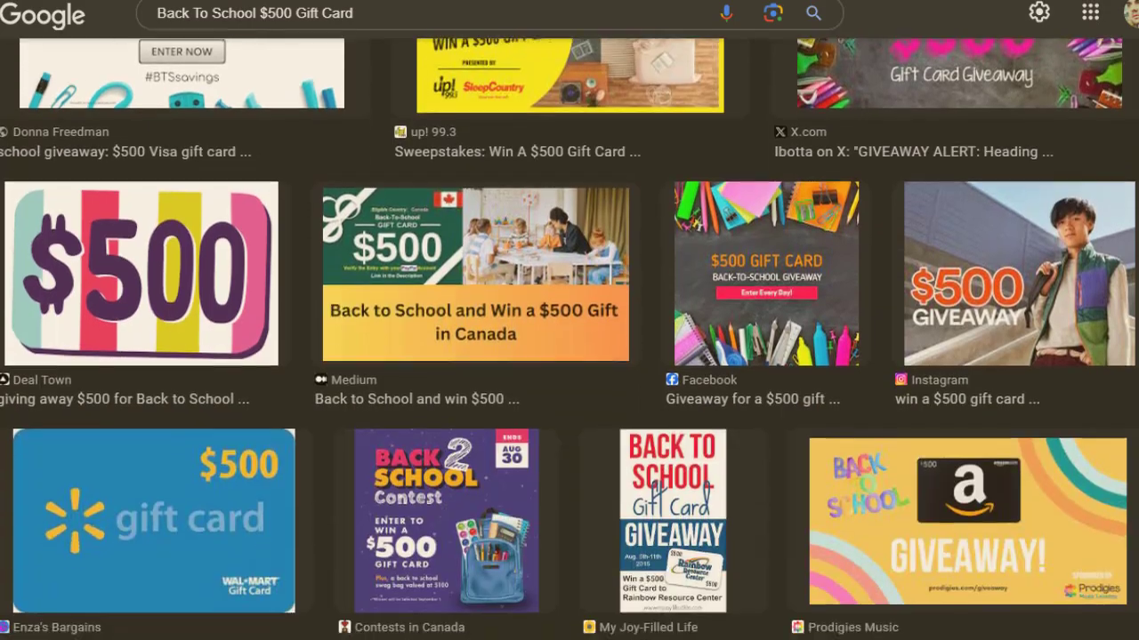
pyautogui.scroll(-7, 569, 339)
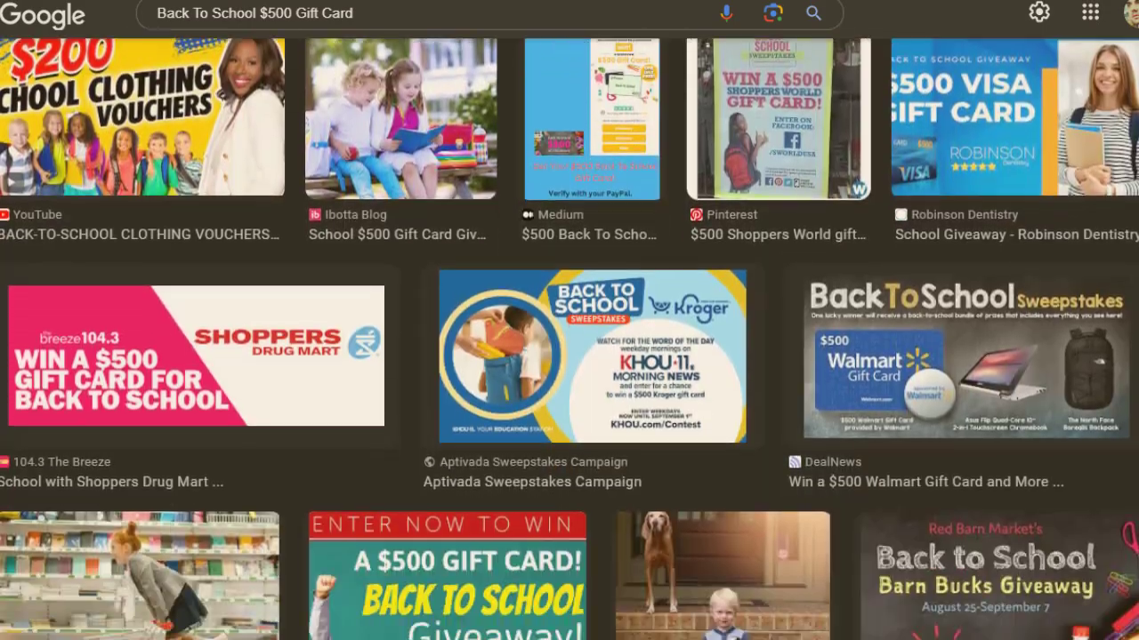
pyautogui.scroll(-6, 569, 338)
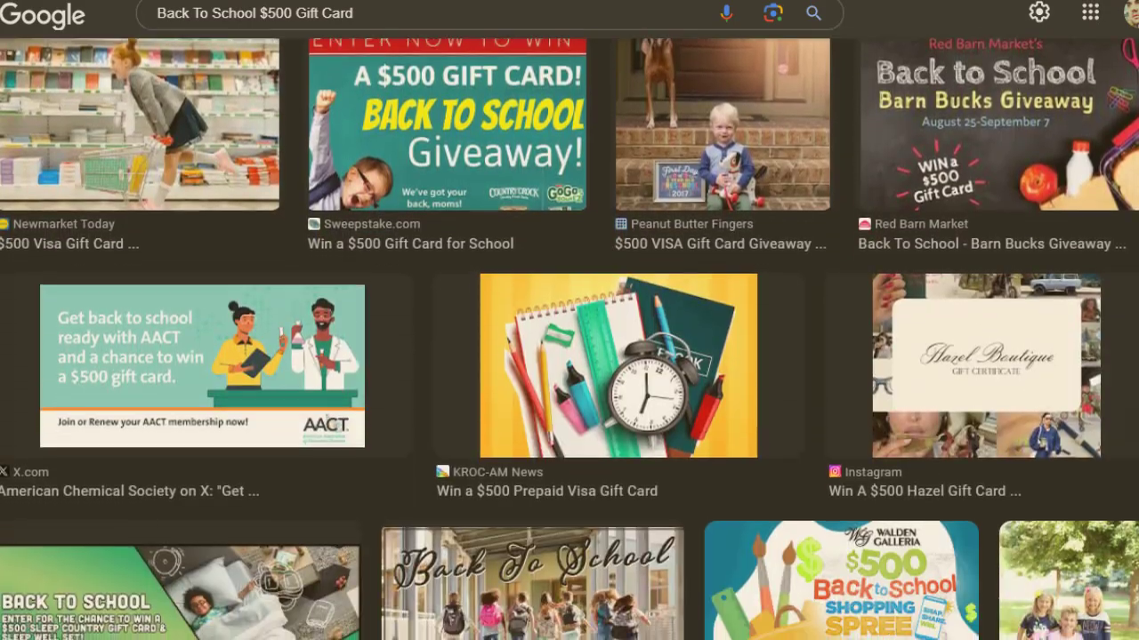
pyautogui.scroll(-16, 570, 339)
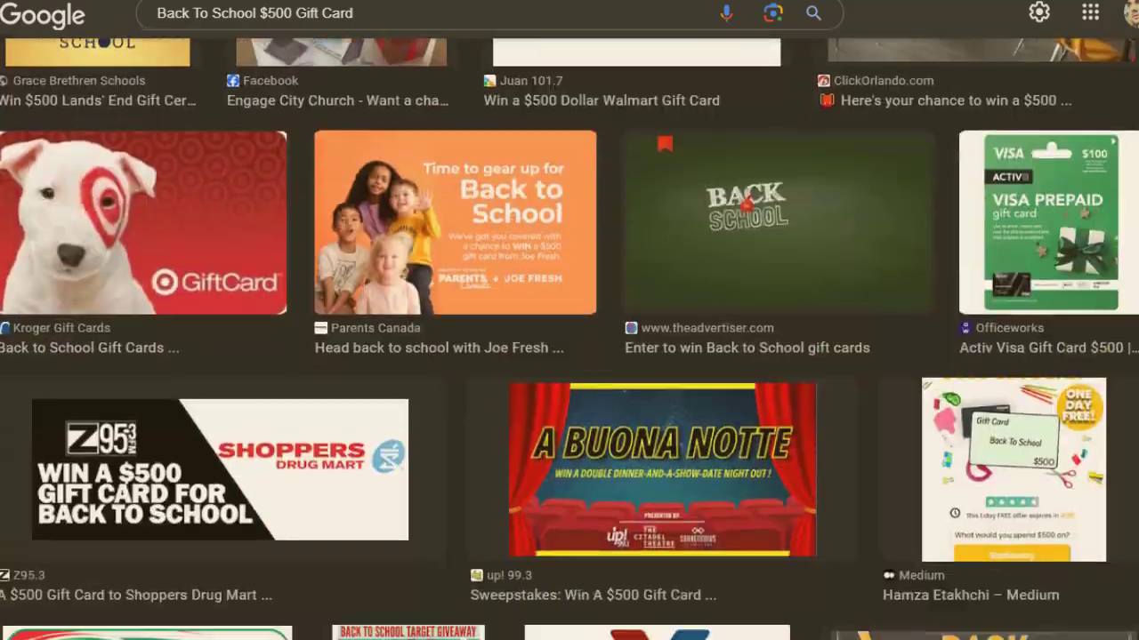
pyautogui.scroll(-8, 570, 339)
pyautogui.scroll(6, 570, 339)
pyautogui.scroll(13, 569, 339)
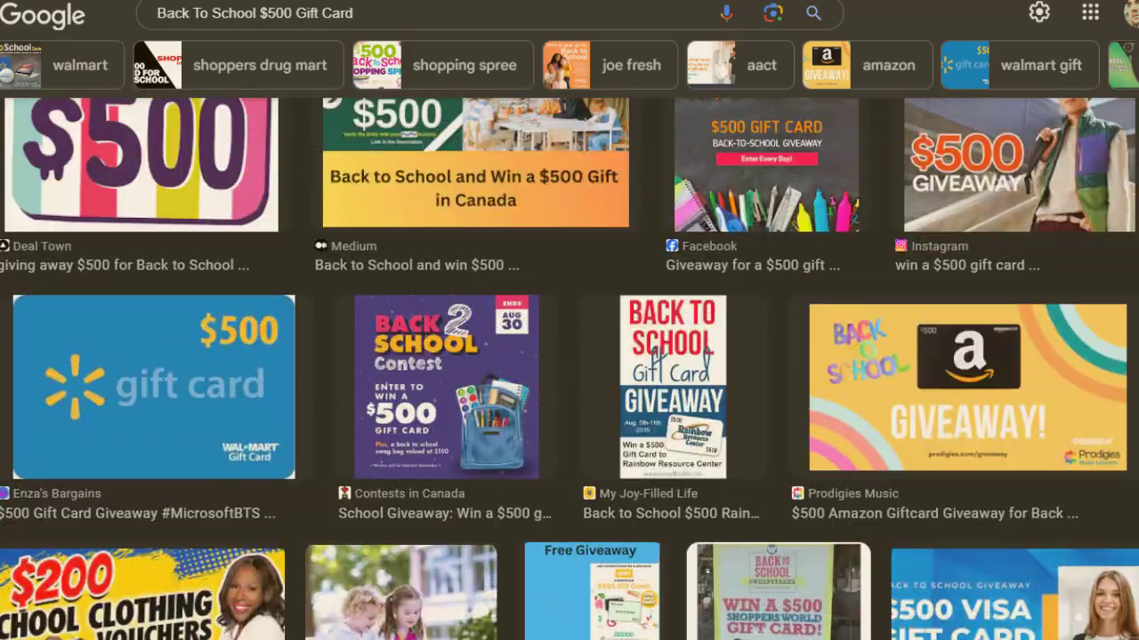
pyautogui.scroll(2, 961, 267)
pyautogui.scroll(-4, 960, 267)
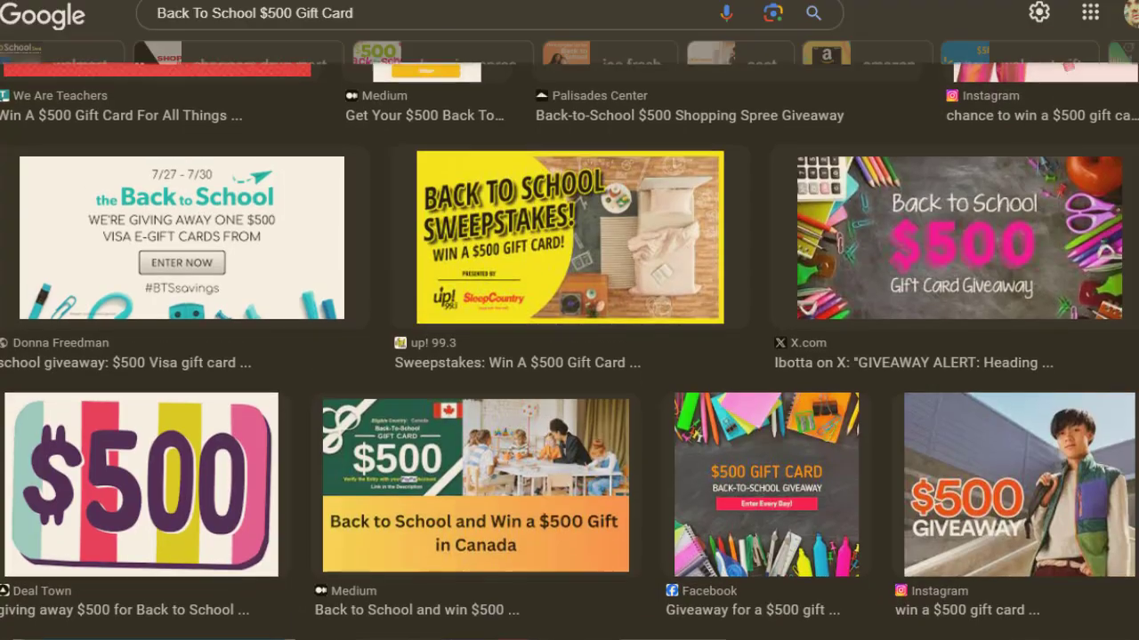
# Step: Enlarge the Ibotta back-to-school giveaway image from X.com in the preview pane
pyautogui.click(1008, 251)
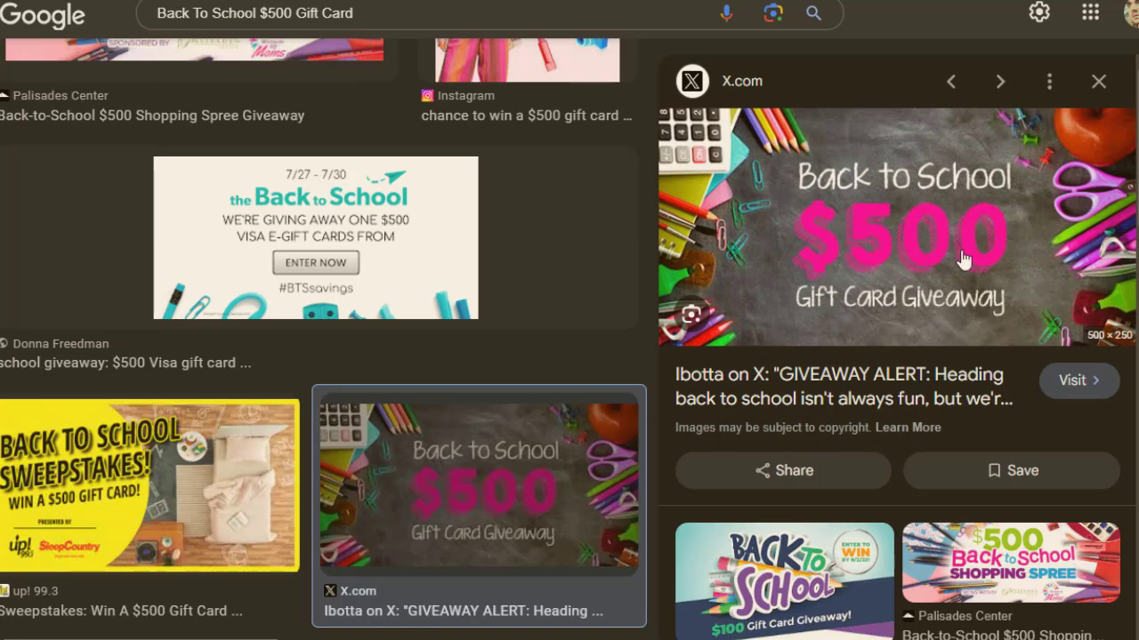
pyautogui.rightClick(925, 253)
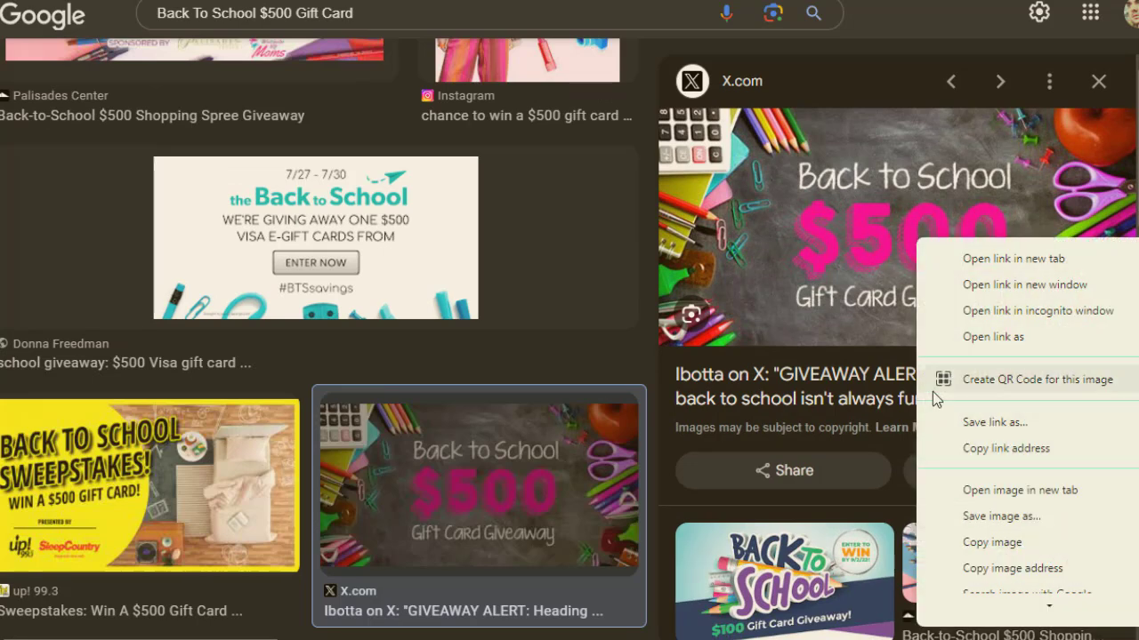
pyautogui.click(648, 281)
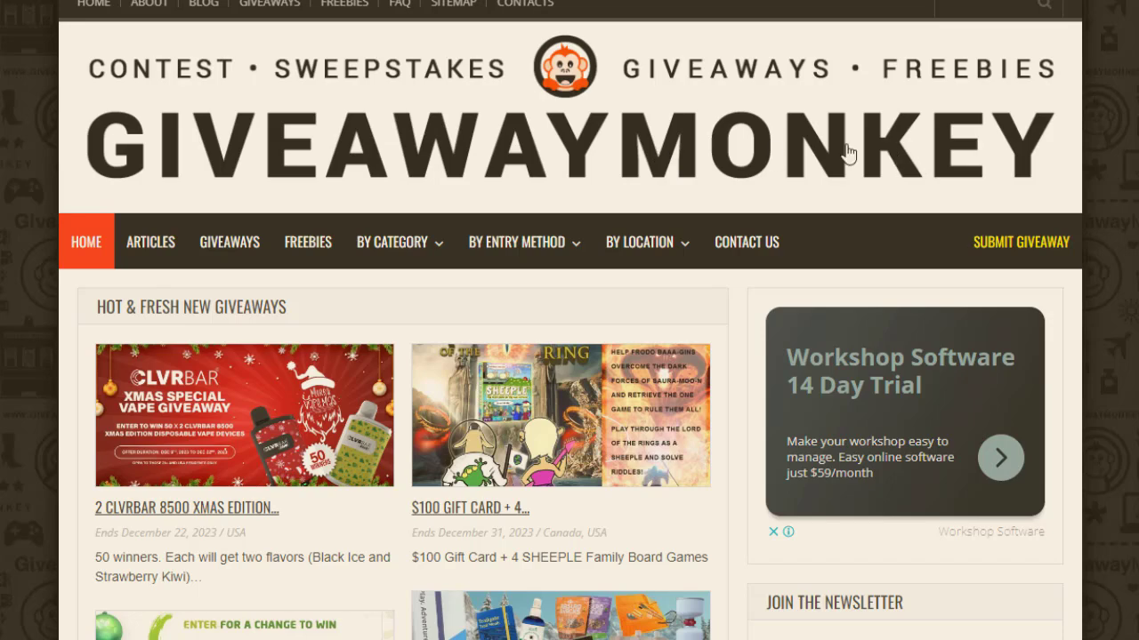
# Step: Scroll through the Giveaway Monkey homepage listings, then open the Submit Giveaway form
pyautogui.scroll(-3, 1072, 280)
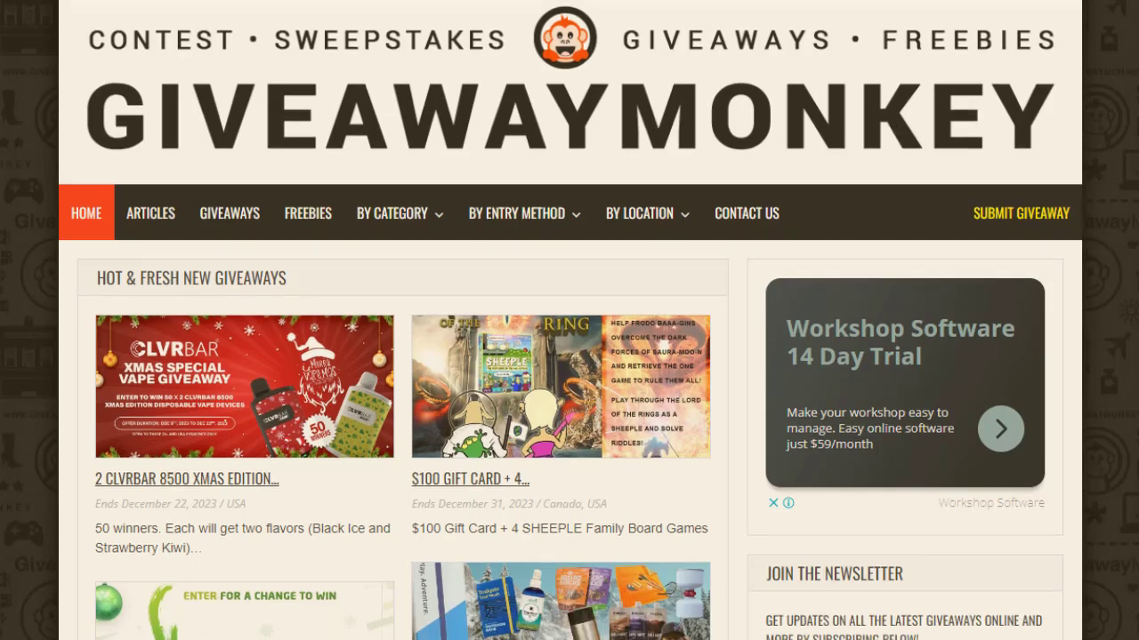
pyautogui.scroll(-5, 569, 338)
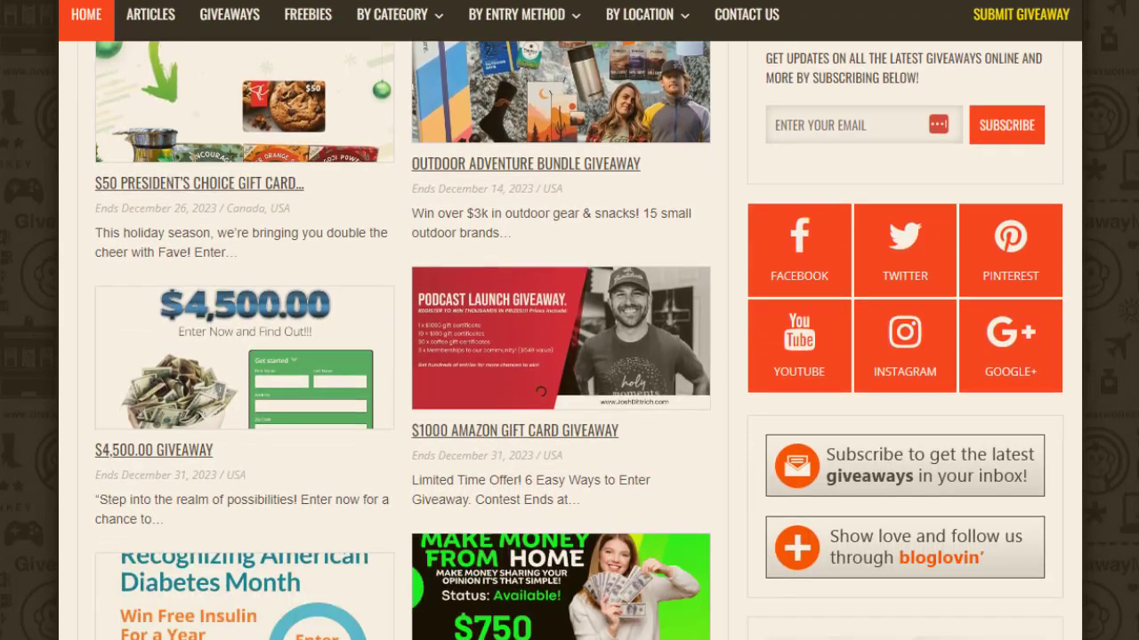
pyautogui.scroll(-8, 569, 338)
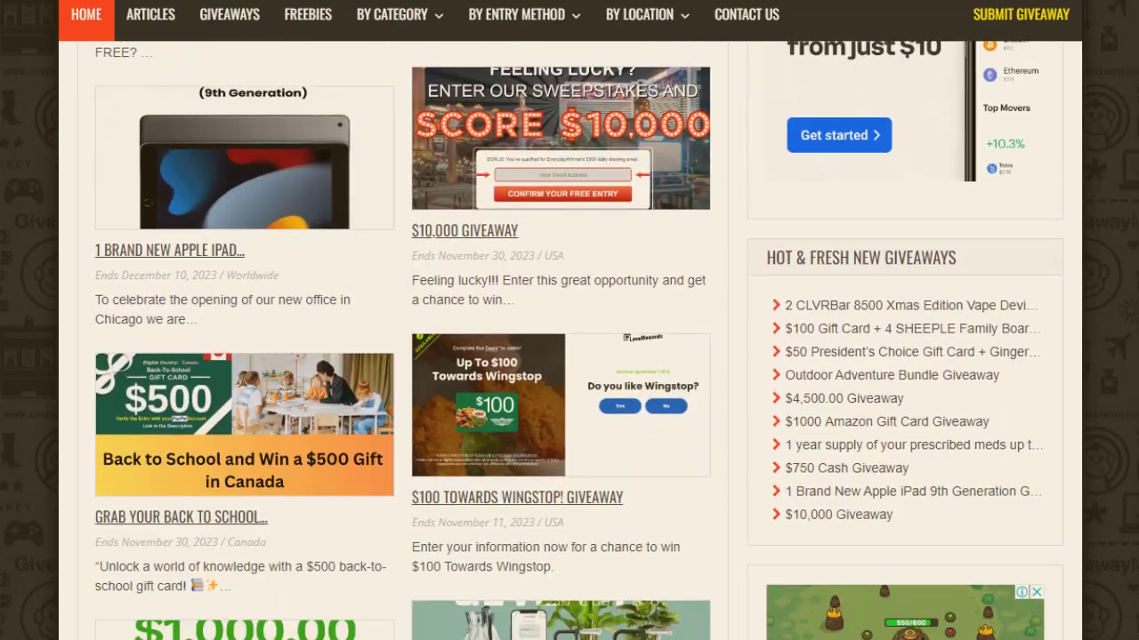
pyautogui.scroll(-9, 570, 338)
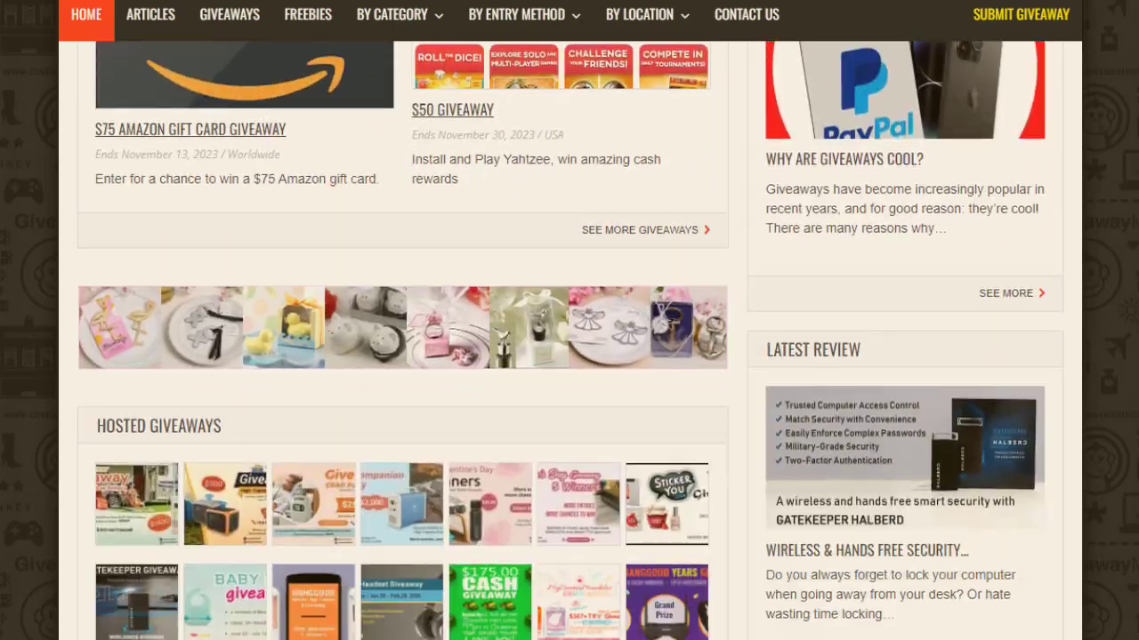
pyautogui.scroll(-5, 1127, 508)
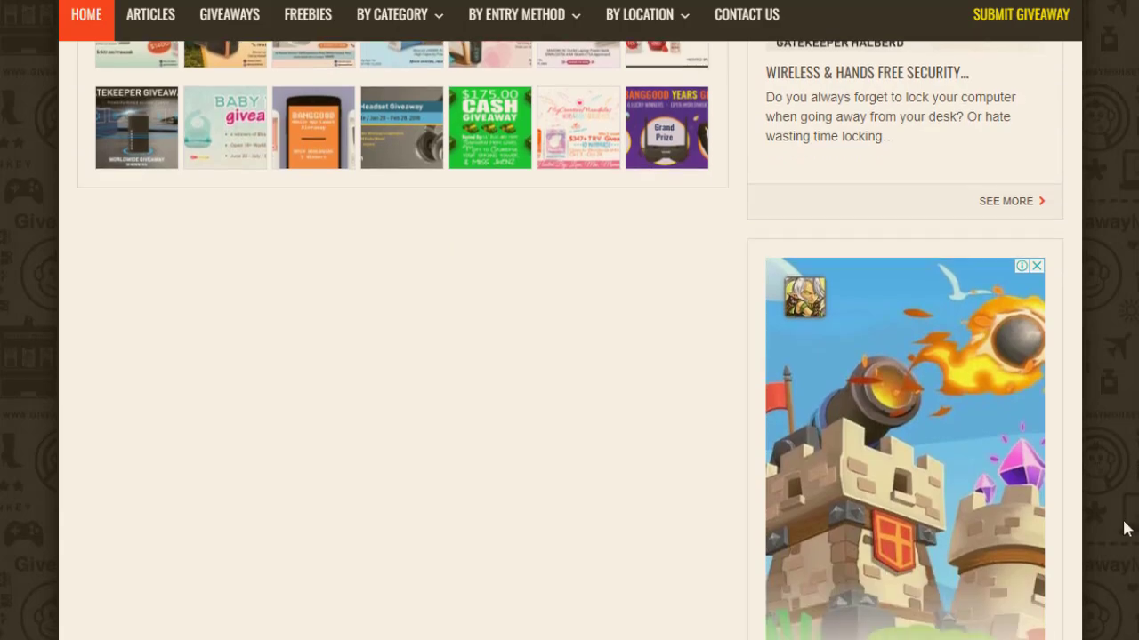
pyautogui.scroll(6, 1130, 471)
pyautogui.moveTo(1132, 429); pyautogui.dragTo(1135, 69)
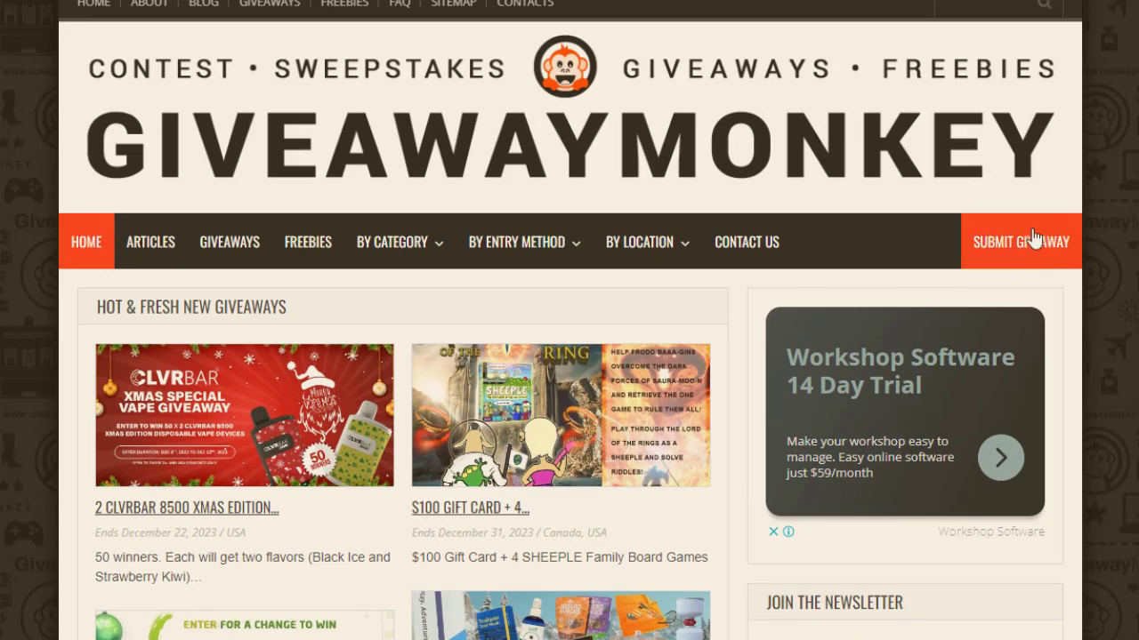
pyautogui.click(1032, 238)
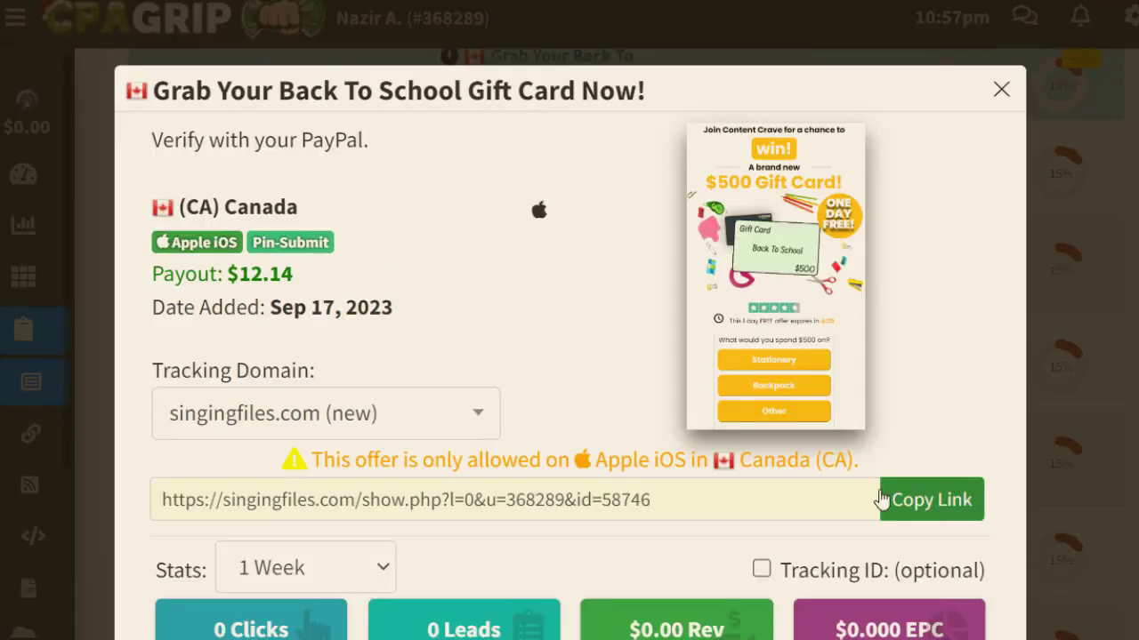
# Step: Paste the offer's singingfiles.com tracking link into the Giveaway URL field
pyautogui.click(934, 500)
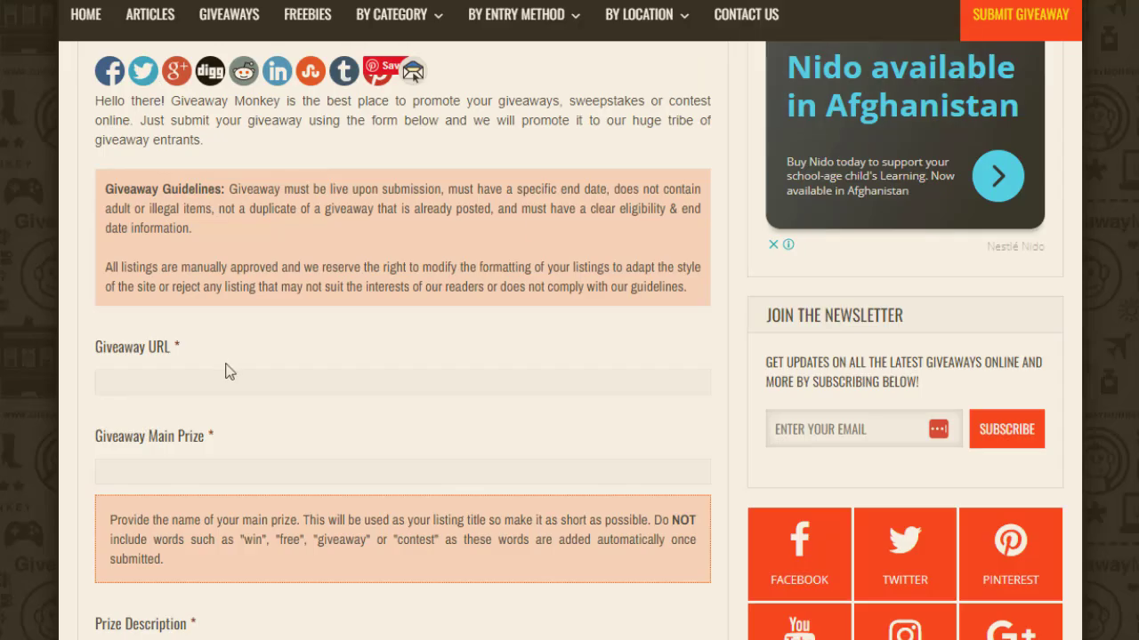
pyautogui.click(225, 374)
pyautogui.hotkey('ctrl', 'v')
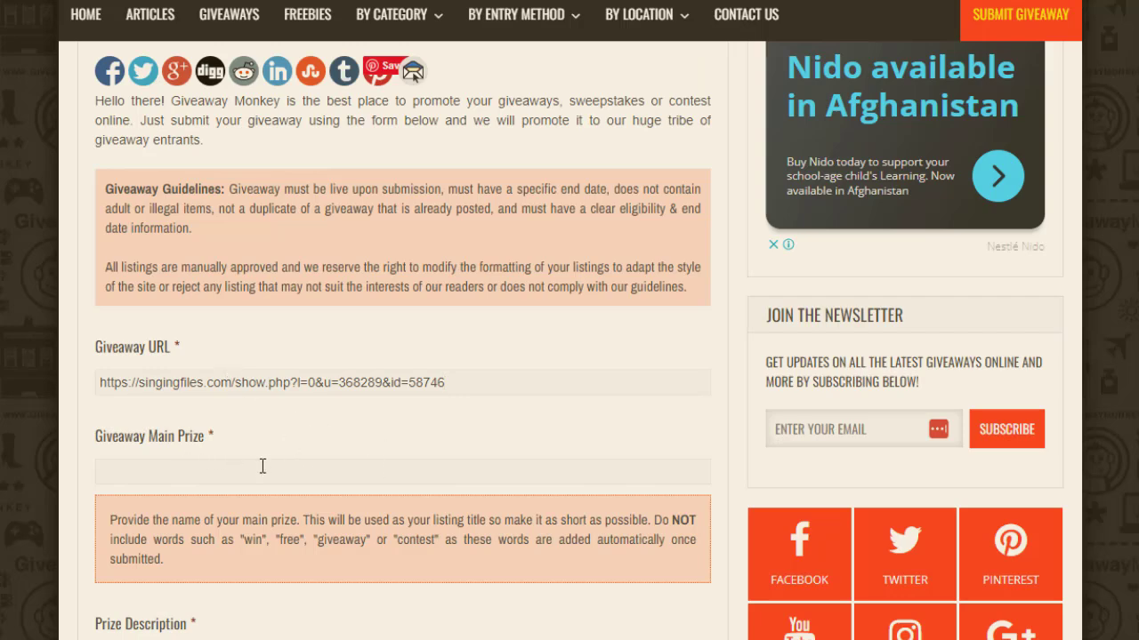
# Step: Put 'Grab Your Back To School Gift Card Now!' into the Giveaway Main Prize field
pyautogui.press('Tab')
pyautogui.scroll(-2, 412, 72)
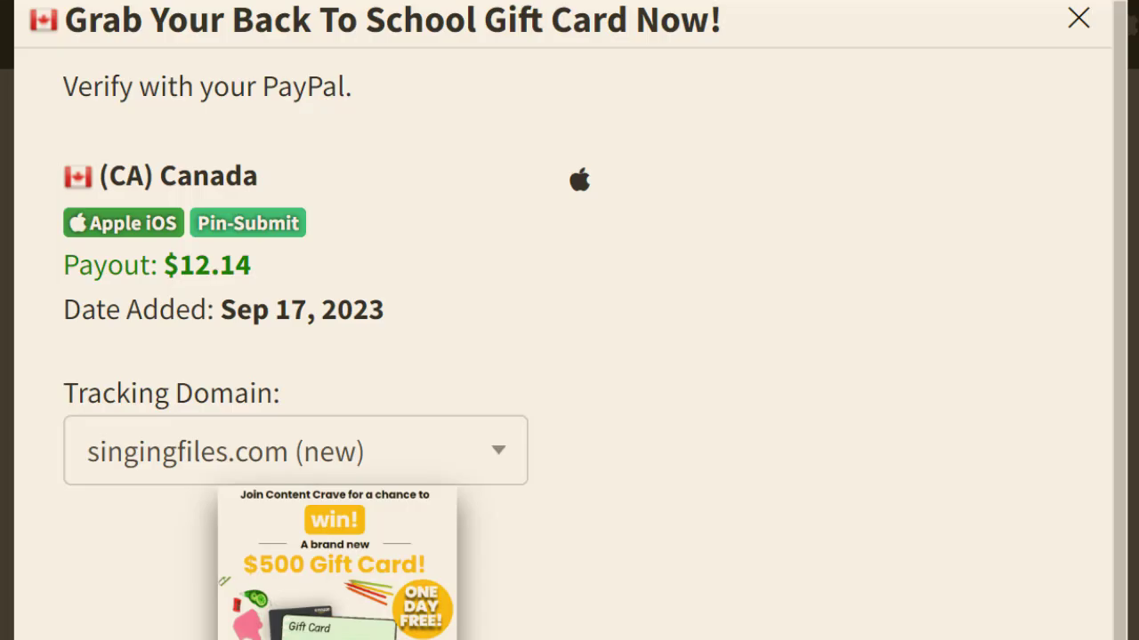
pyautogui.moveTo(725, 34); pyautogui.dragTo(69, 15)
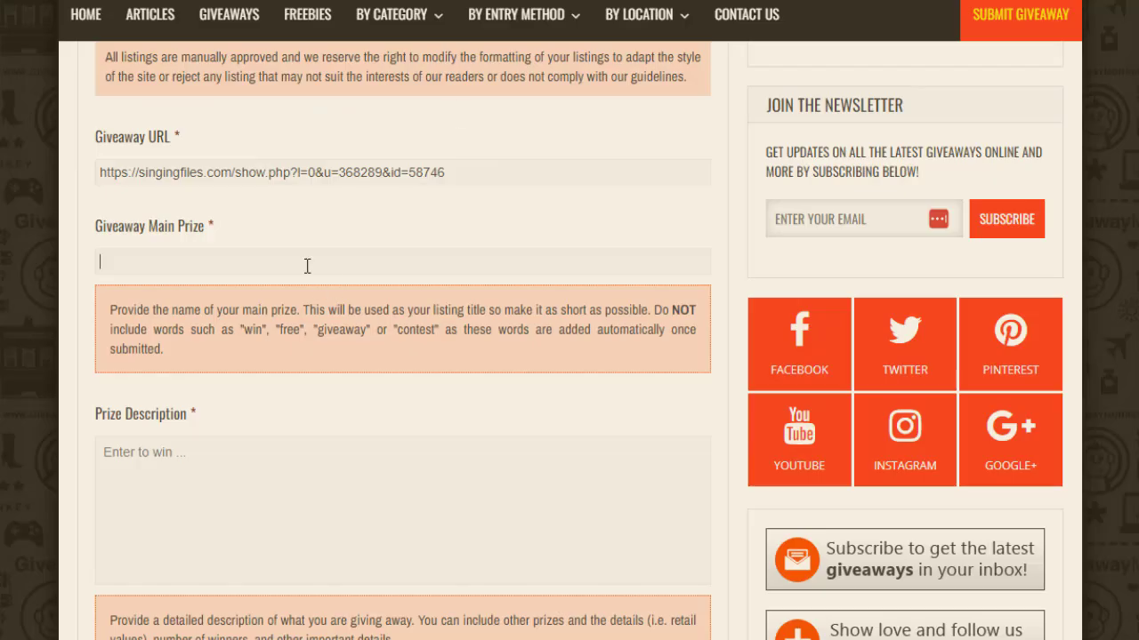
pyautogui.hotkey('ctrl', 'v')
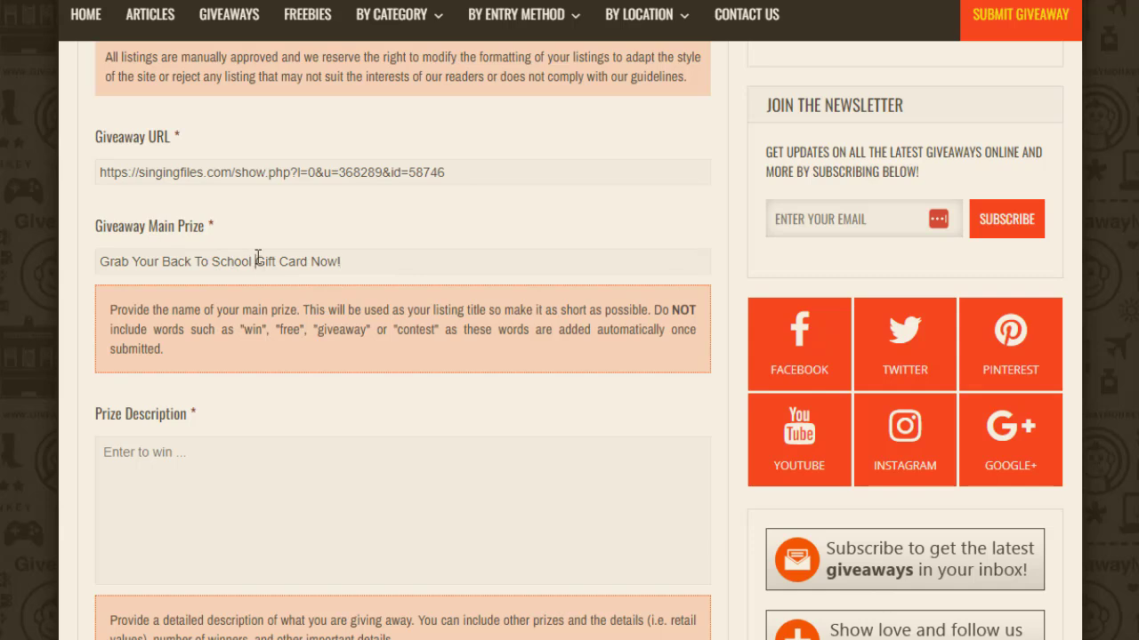
# Step: Change the Main Prize title to 'Grab Your Back To School $500 Now!'
pyautogui.write('$500')
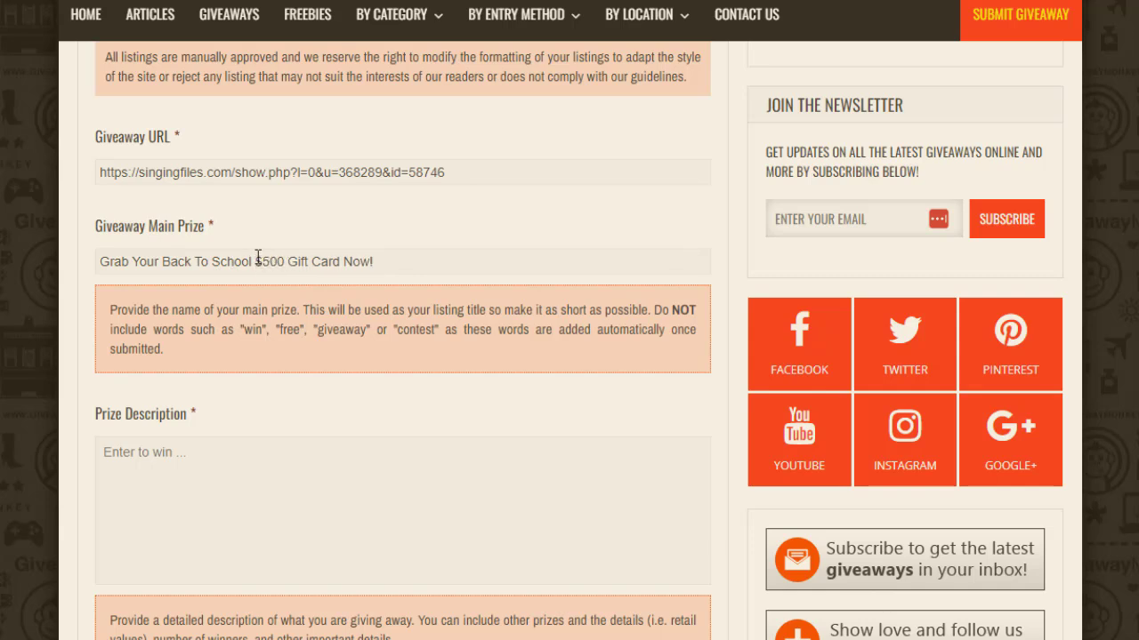
pyautogui.press('Delete')
pyautogui.press('Delete')
pyautogui.press('Delete')
pyautogui.press('Delete')
pyautogui.press('Delete')
pyautogui.press('Delete')
pyautogui.press('Delete')
pyautogui.press('Delete')
pyautogui.press('Delete')
pyautogui.press('Delete')
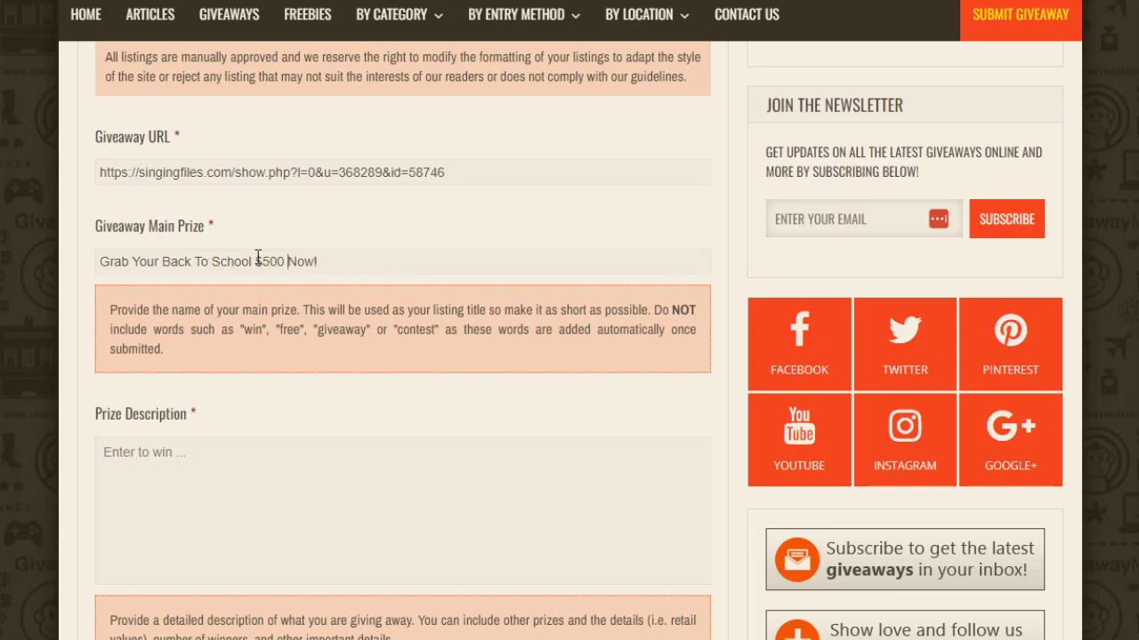
pyautogui.moveTo(669, 336); pyautogui.dragTo(490, 374)
pyautogui.click(466, 334)
pyautogui.moveTo(448, 329); pyautogui.dragTo(237, 330)
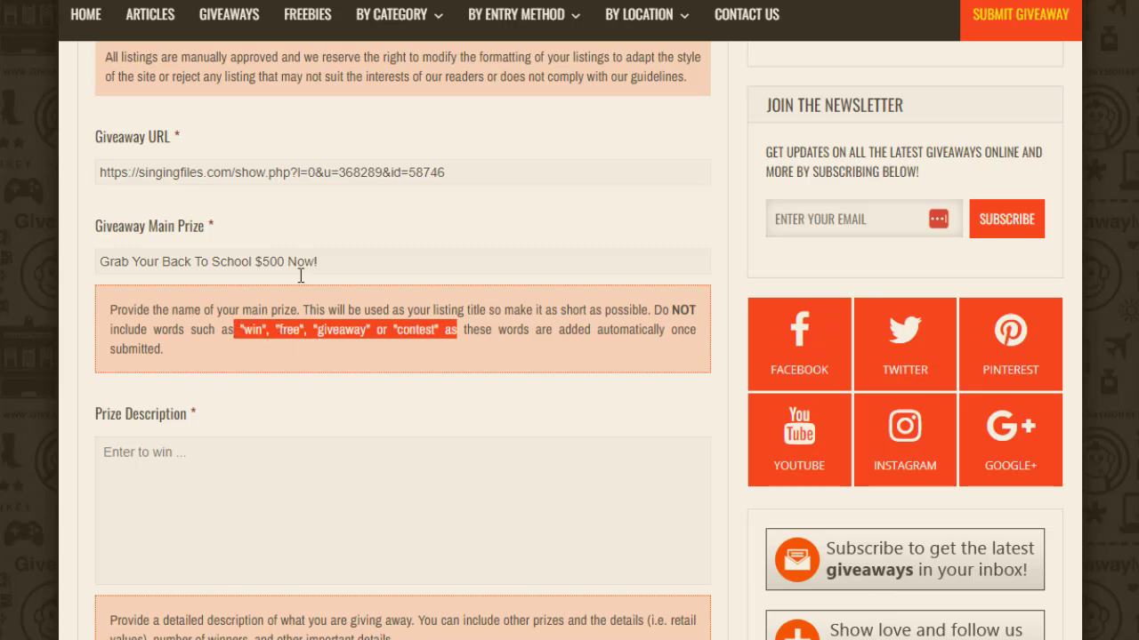
pyautogui.click(389, 240)
# Step: Fill the Prize Description with the offer line 'Verify with your PayPal.'
pyautogui.scroll(-3, 646, 162)
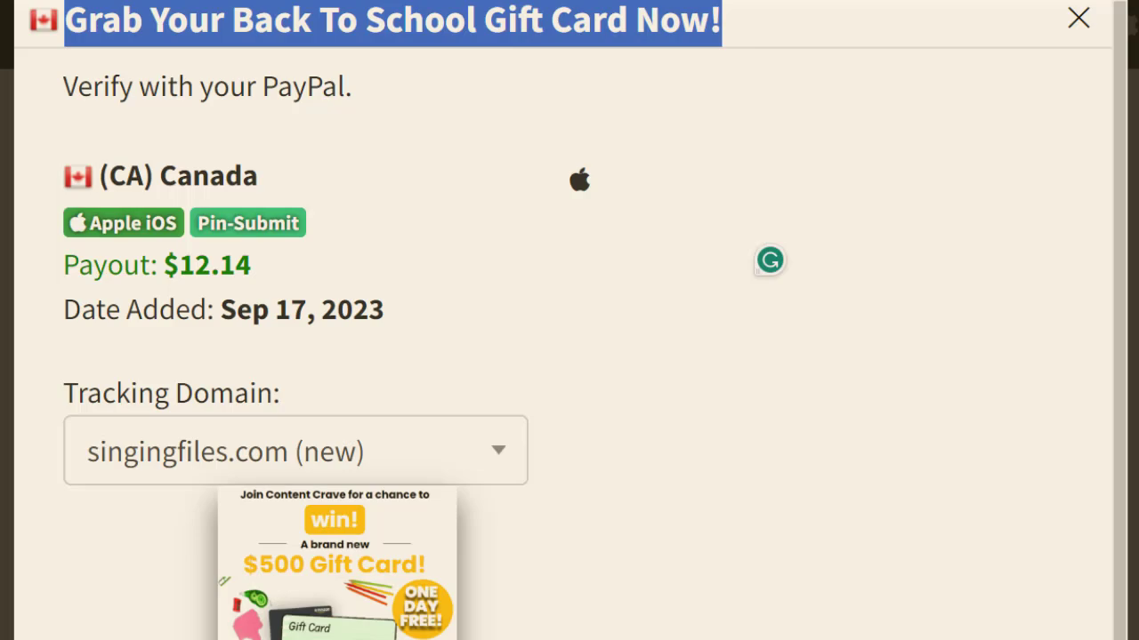
pyautogui.moveTo(352, 89); pyautogui.dragTo(62, 102)
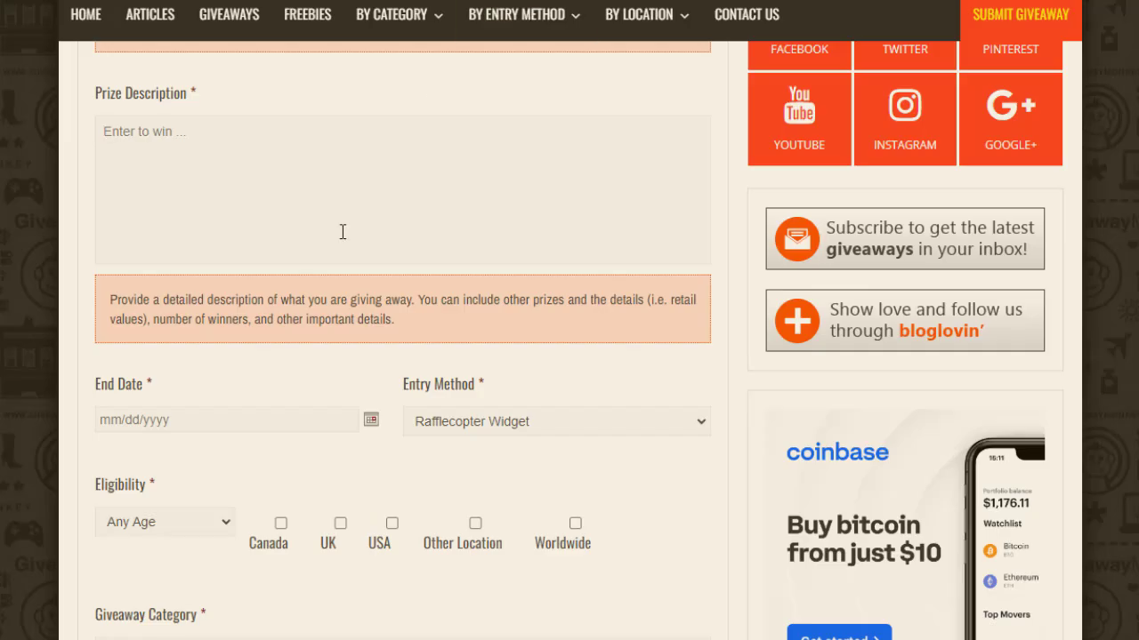
pyautogui.hotkey('ctrl', 'v')
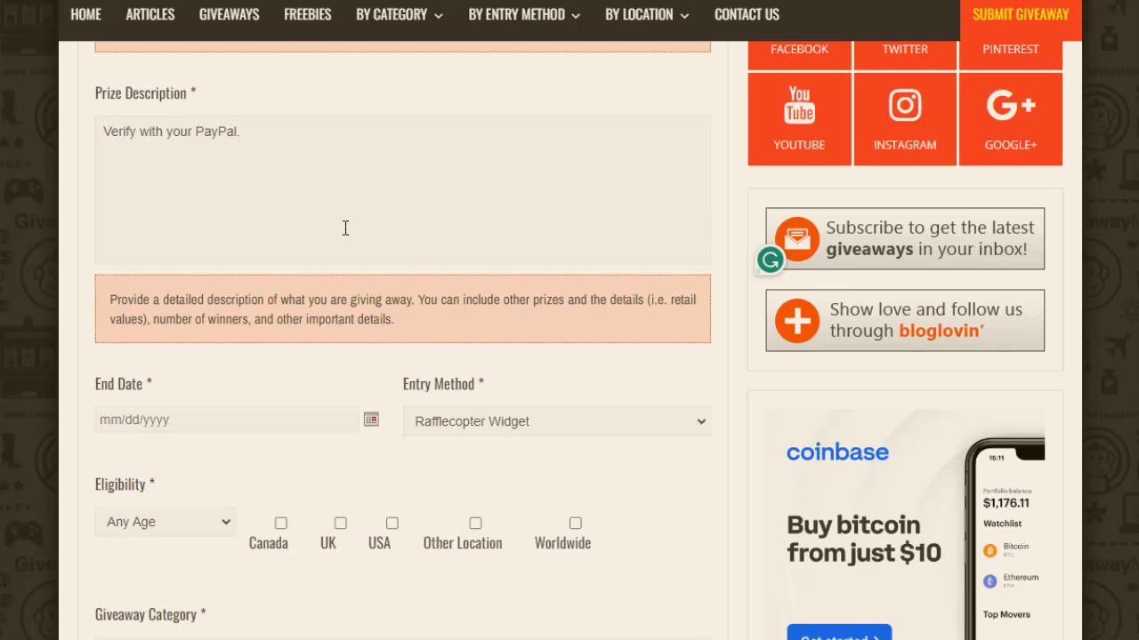
pyautogui.scroll(-3, 805, 222)
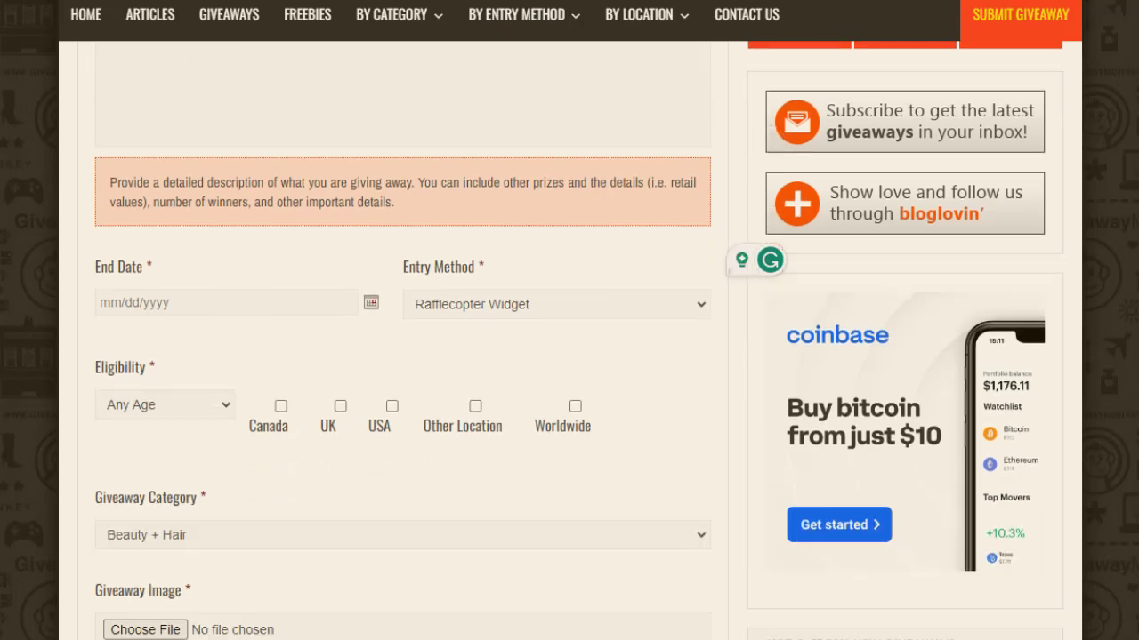
# Step: Set the End Date to 12/17/2023 and the entry method to Other Giveaway Widget Form
pyautogui.click(230, 233)
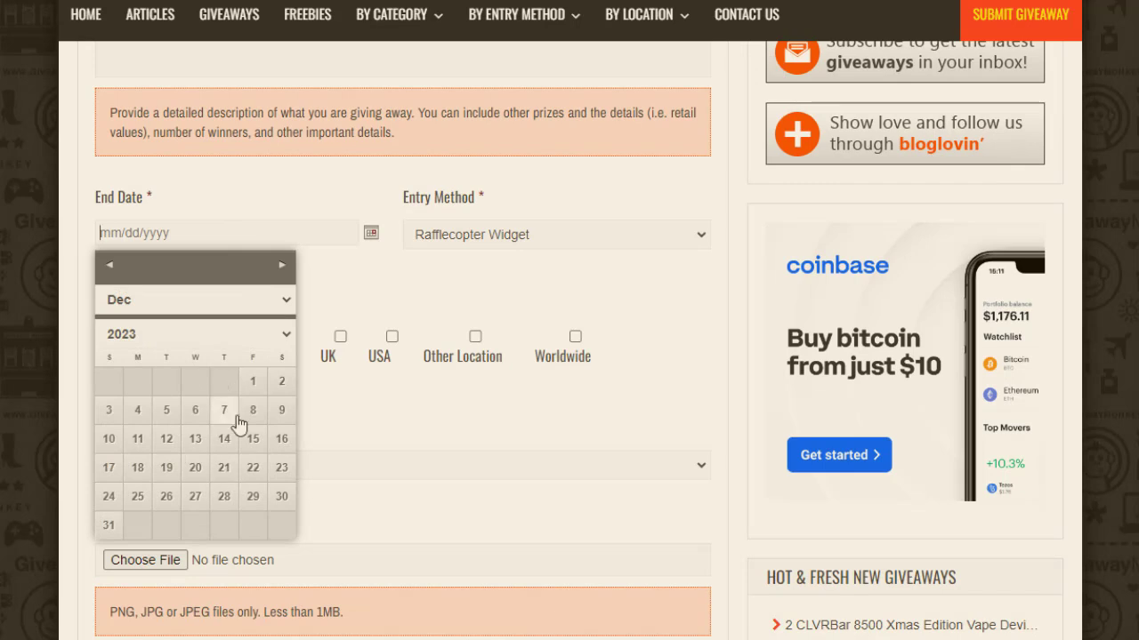
pyautogui.click(109, 467)
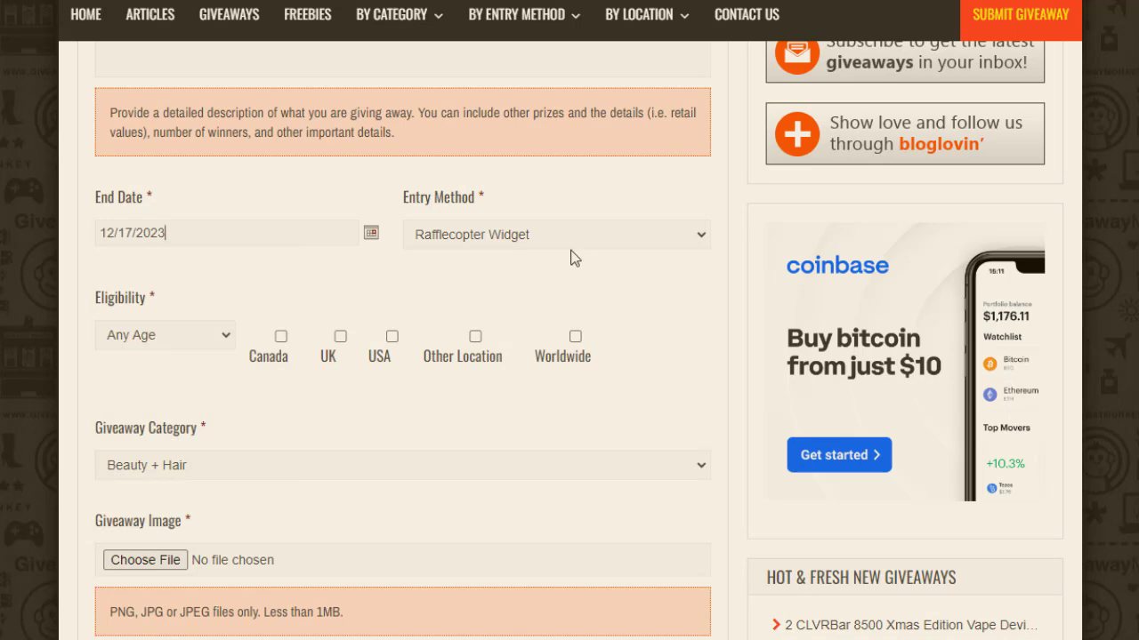
pyautogui.click(660, 238)
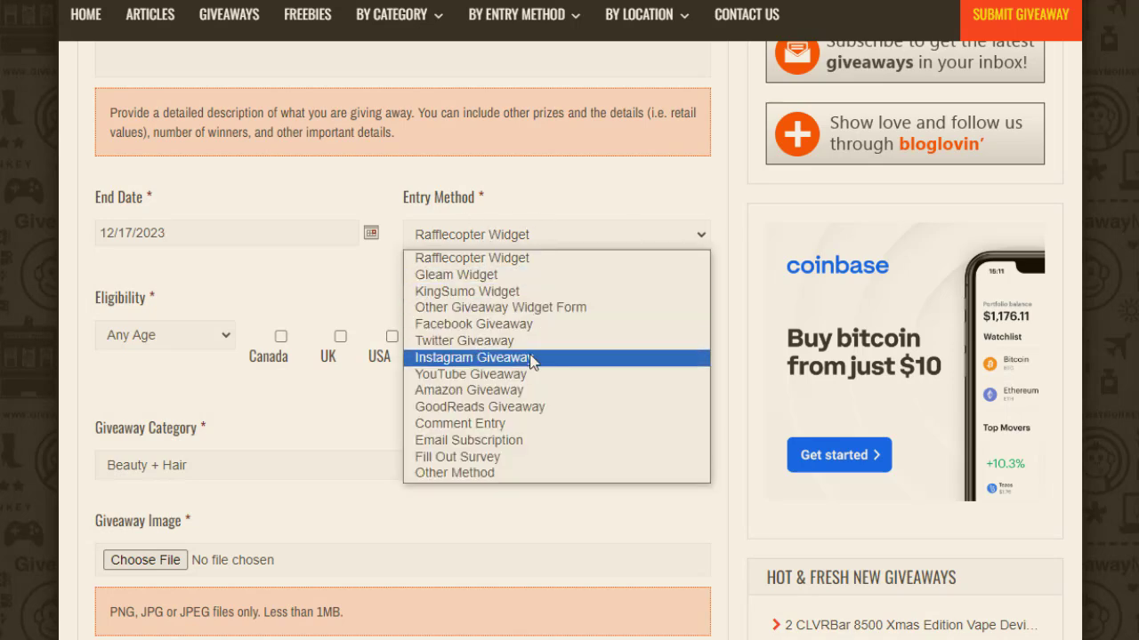
pyautogui.click(622, 308)
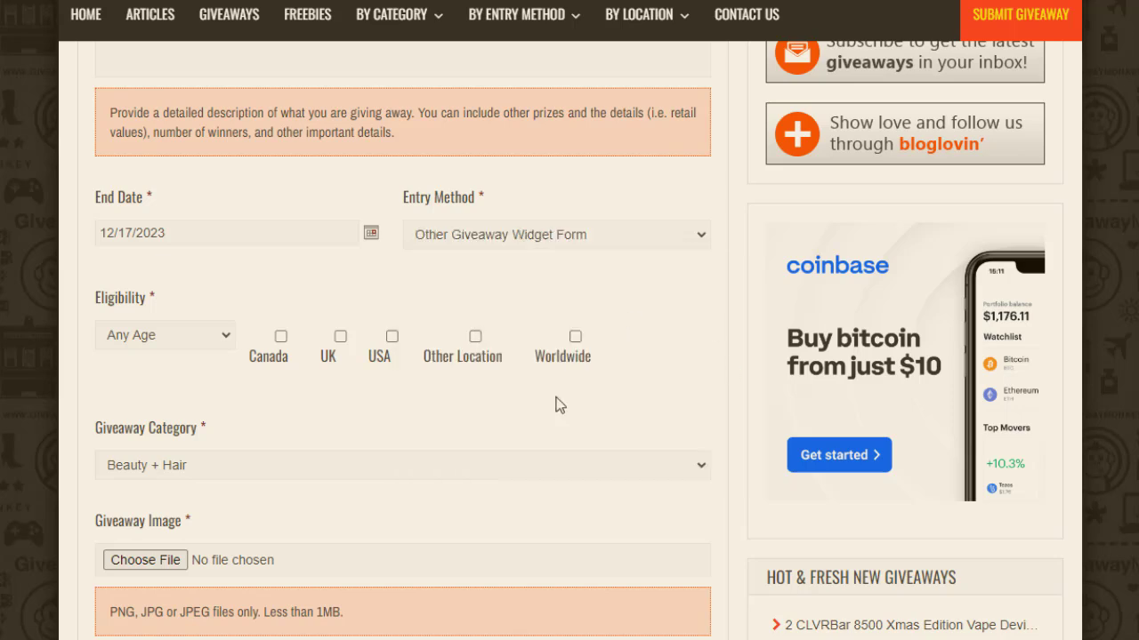
# Step: Keep age eligibility at Any Age and limit eligible locations to Canada only
pyautogui.click(223, 335)
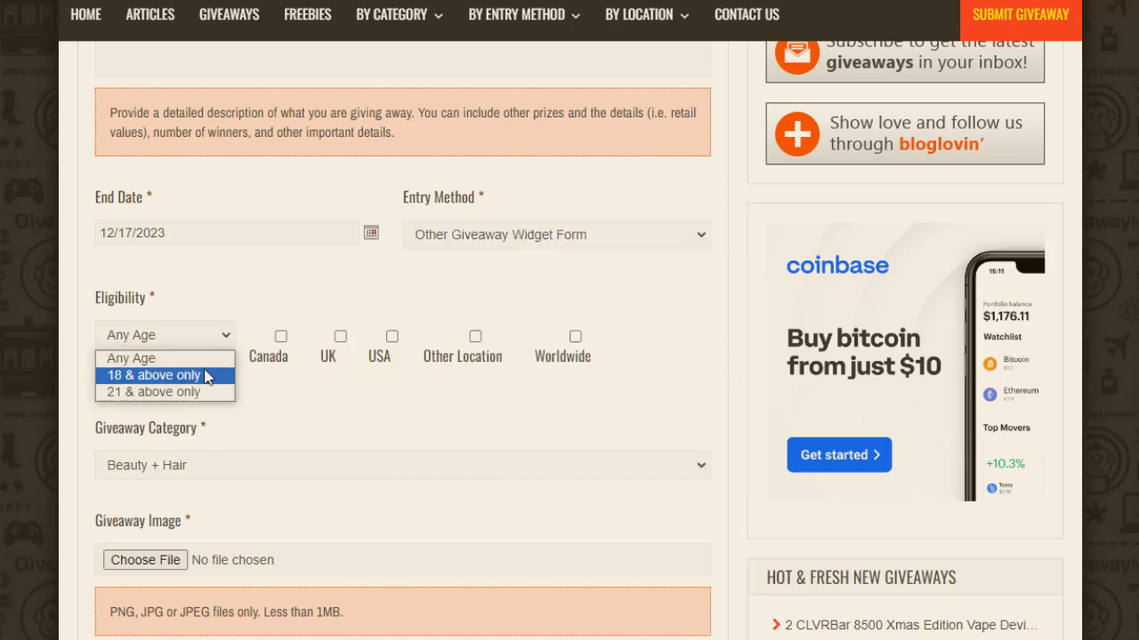
pyautogui.click(178, 358)
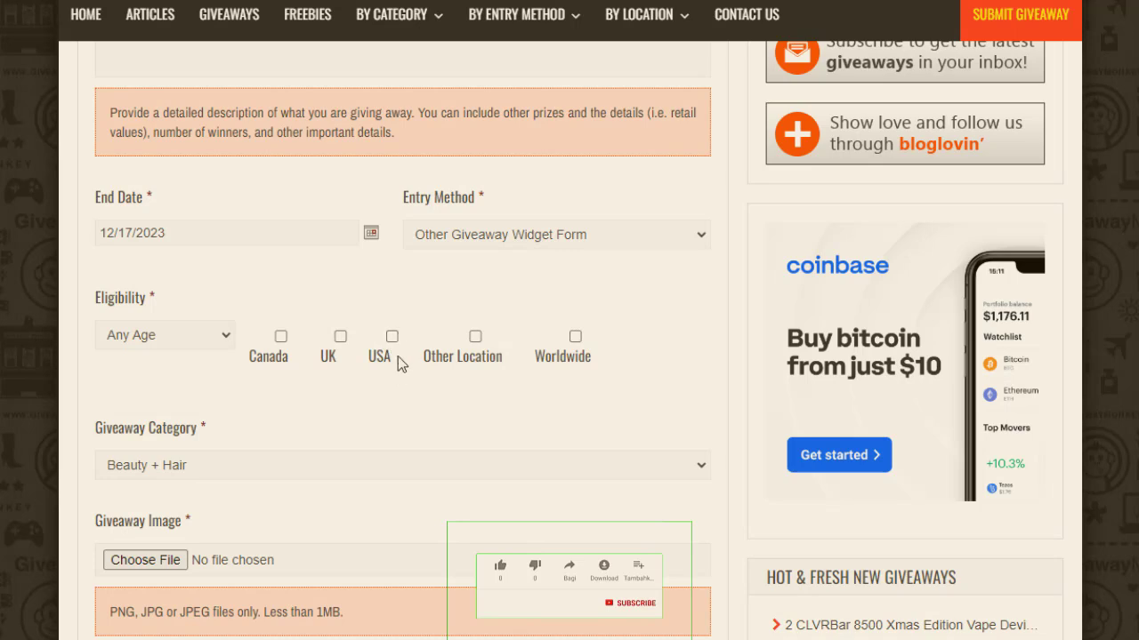
pyautogui.click(283, 354)
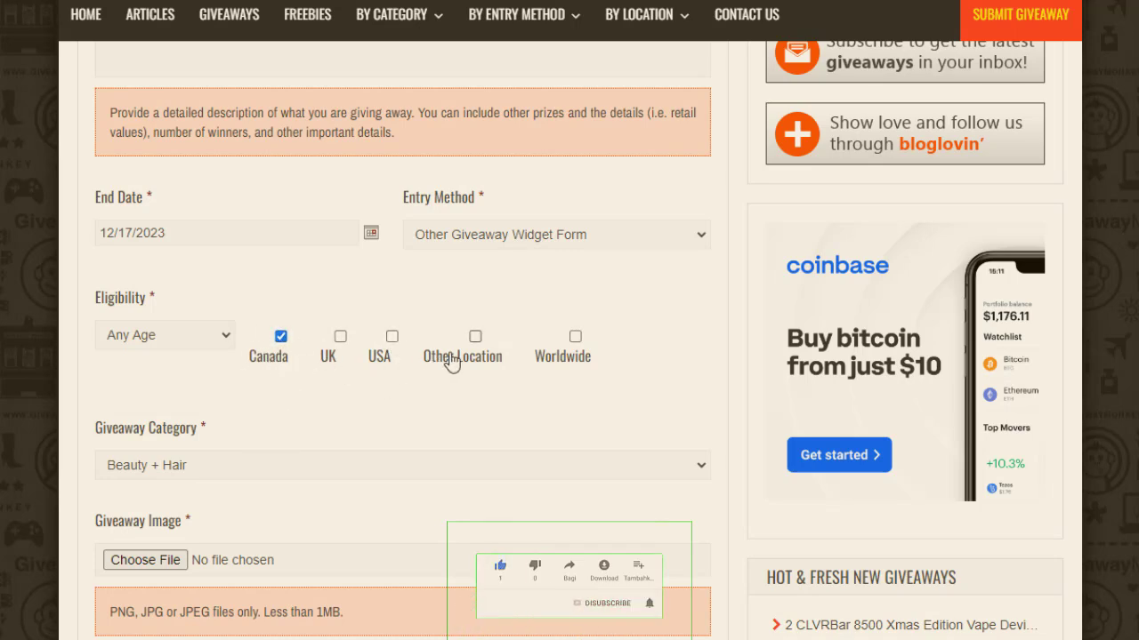
pyautogui.click(576, 338)
pyautogui.click(576, 337)
pyautogui.scroll(-5, 400, 356)
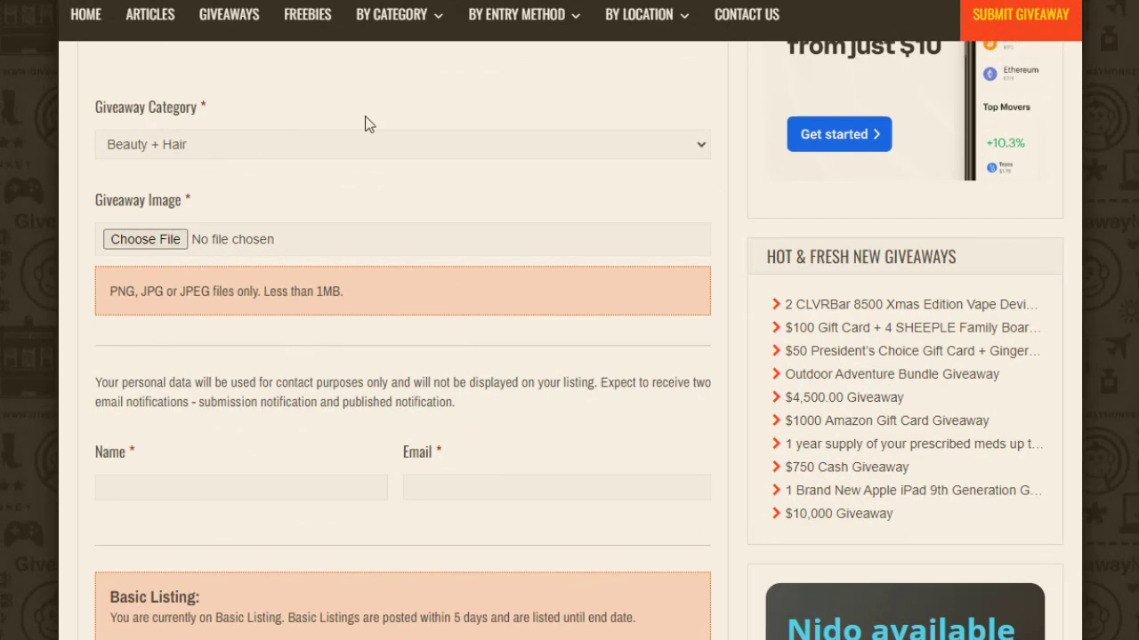
# Step: Pick Cash + Gift Cards as the category and upload DjsK4p3UUAIt5U0.jpg as the image
pyautogui.click(570, 150)
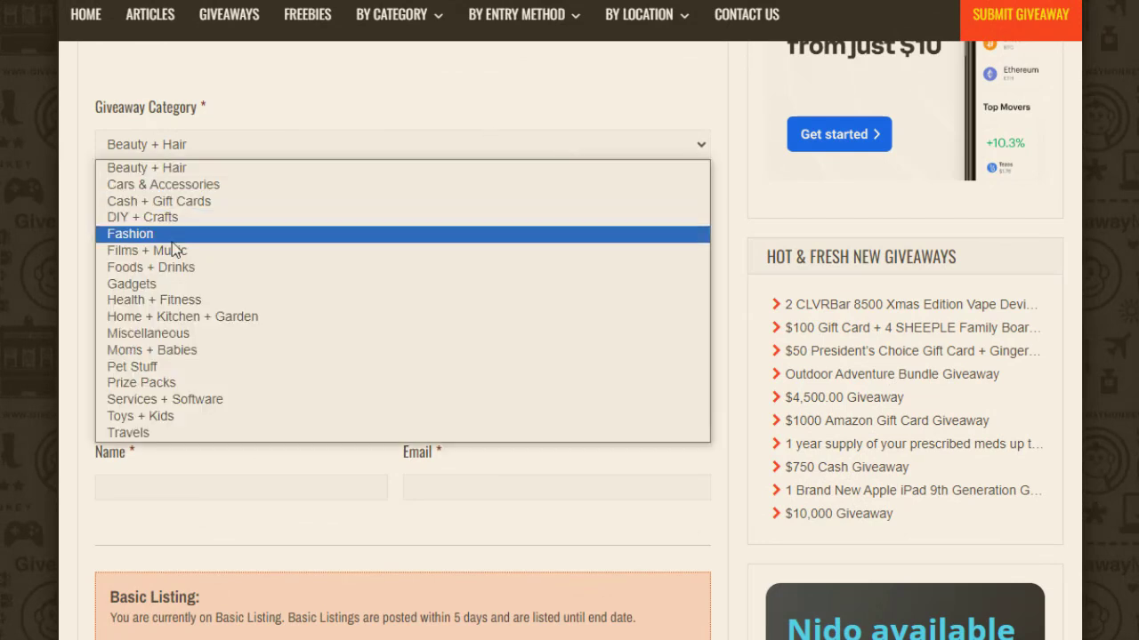
pyautogui.click(216, 203)
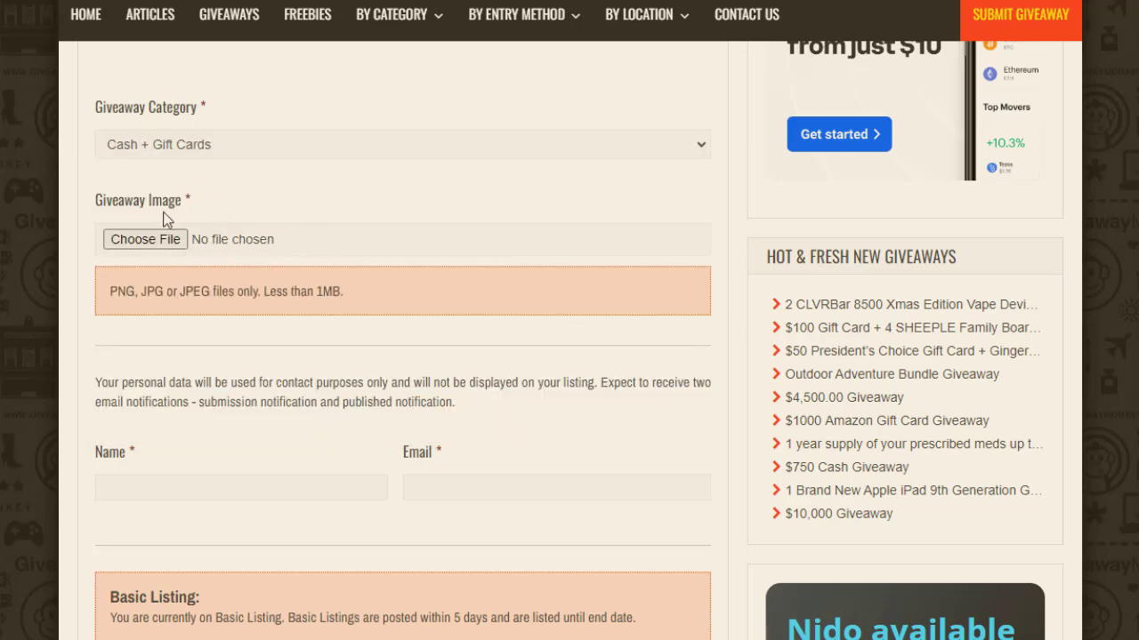
pyautogui.click(153, 240)
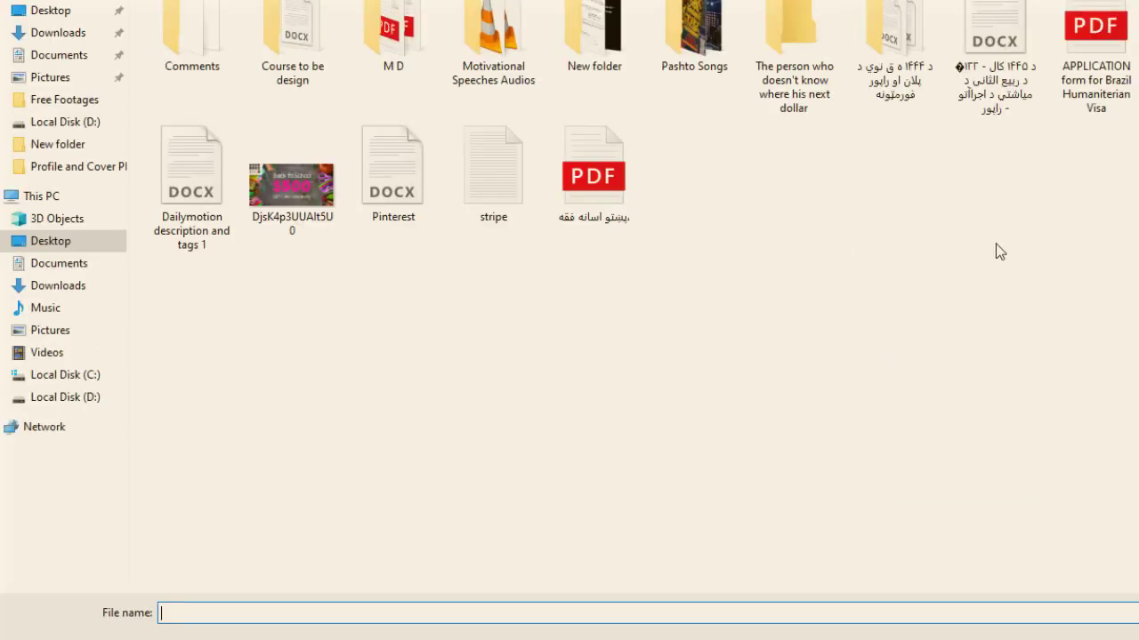
pyautogui.doubleClick(297, 189)
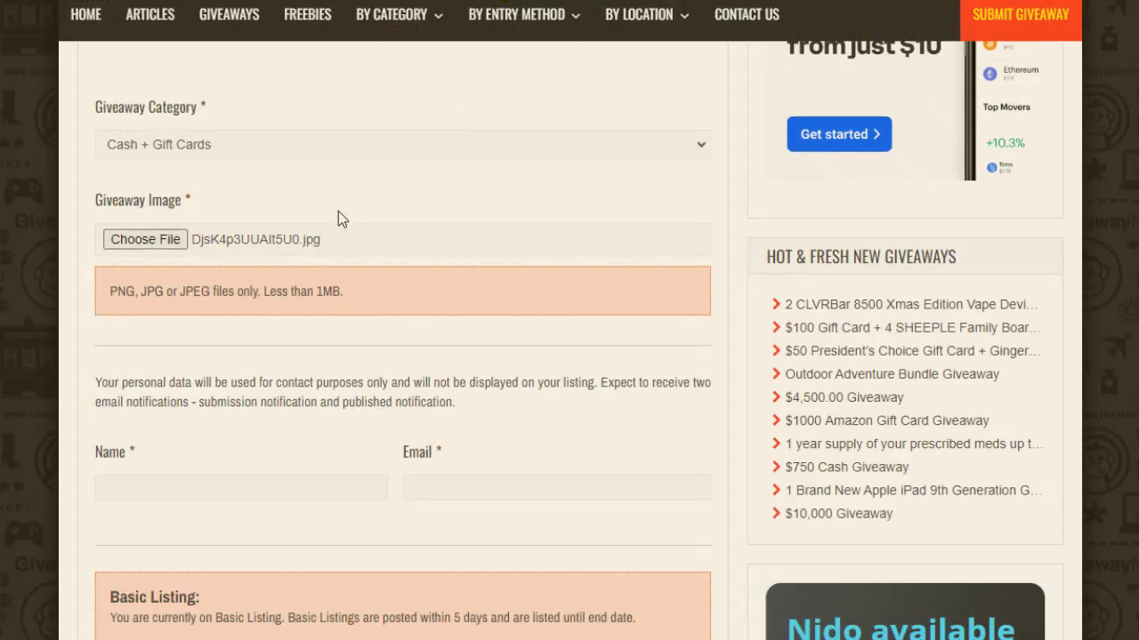
# Step: Enter the submitter's name and e-mail address
pyautogui.scroll(-3, 554, 222)
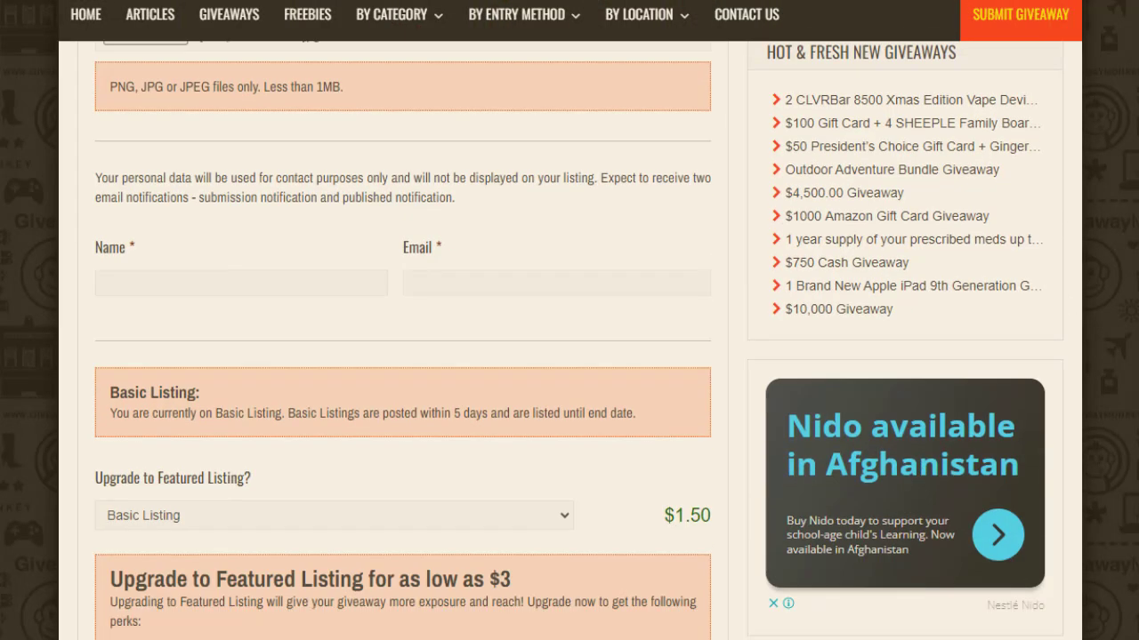
pyautogui.click(276, 183)
pyautogui.write('Naz')
pyautogui.press('BackSpace')
pyautogui.press('BackSpace')
pyautogui.press('BackSpace')
pyautogui.write('N')
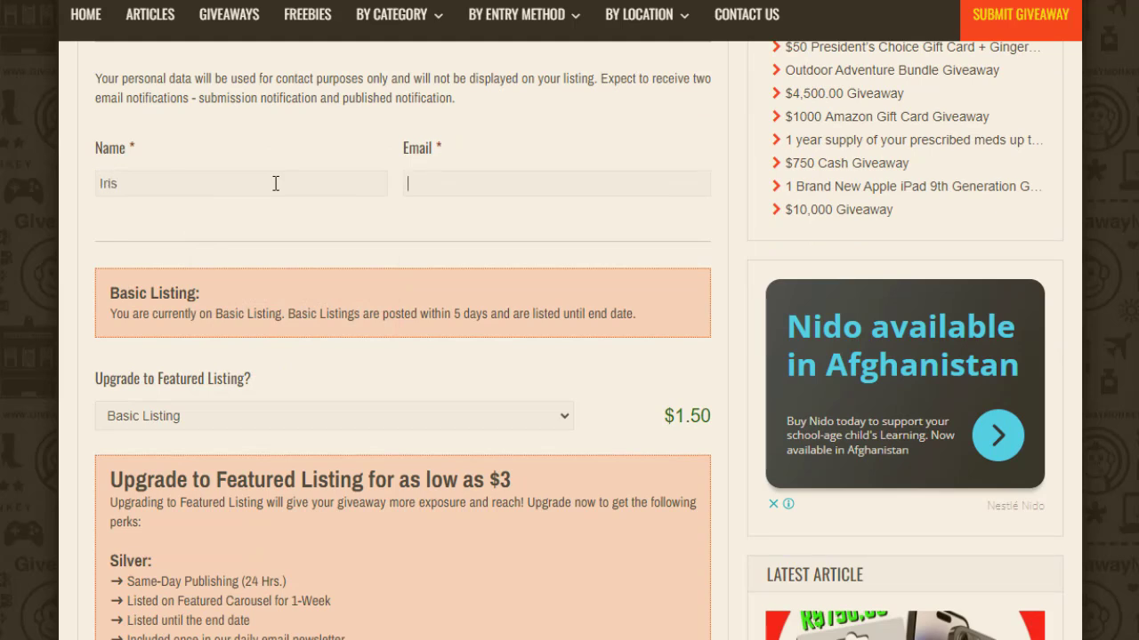
pyautogui.press('Tab')
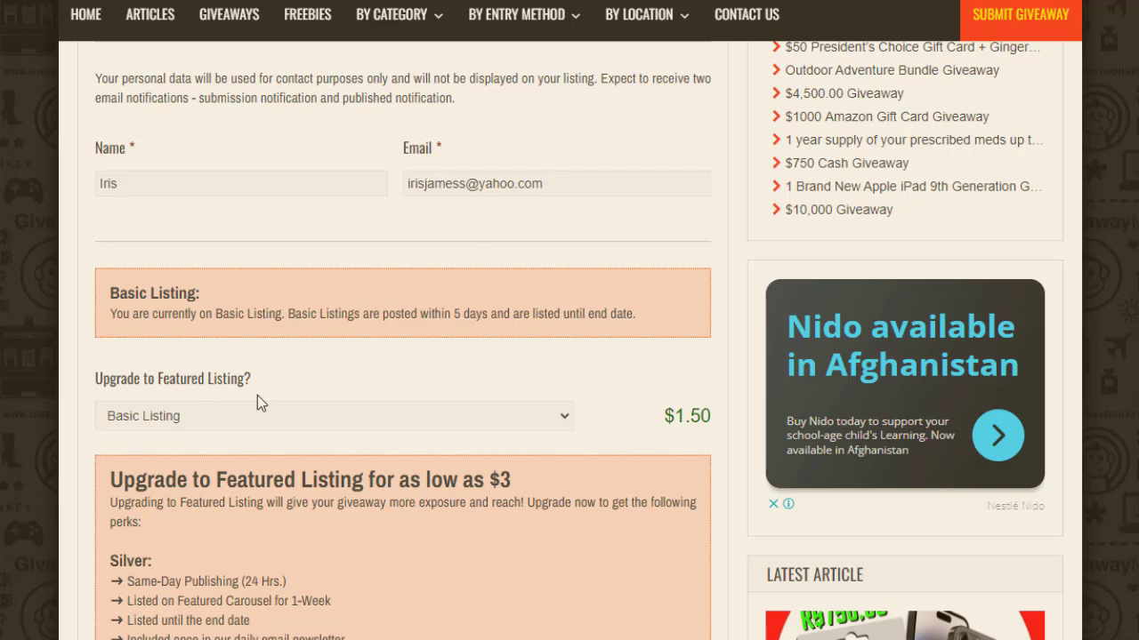
# Step: Leave the listing on the free Basic Listing and submit the giveaway
pyautogui.click(552, 415)
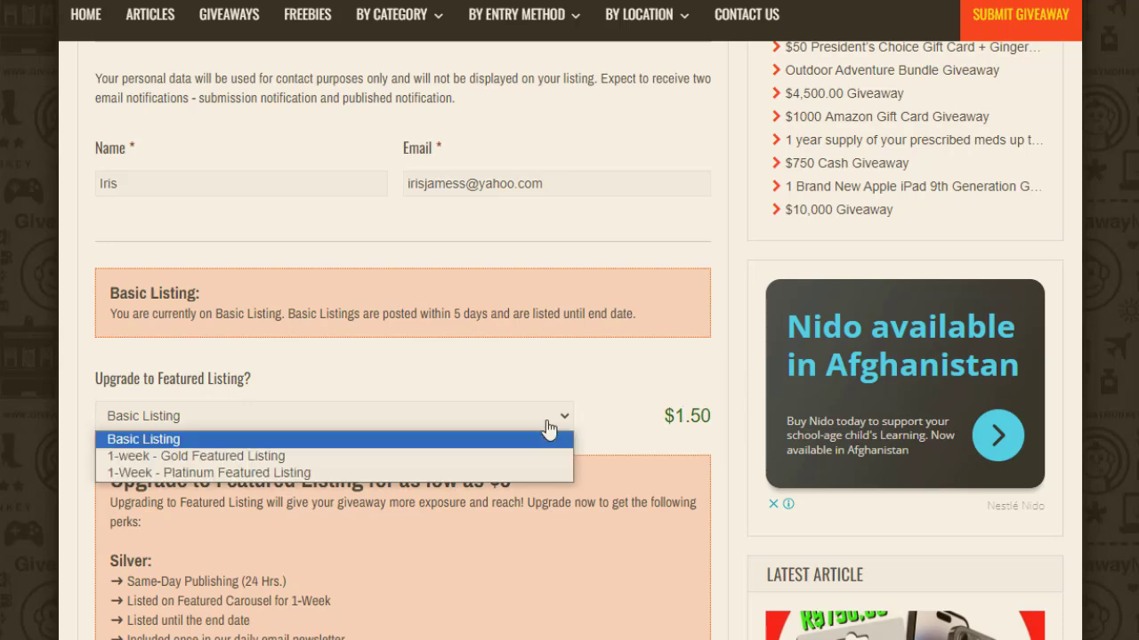
pyautogui.click(644, 370)
pyautogui.scroll(-6, 578, 338)
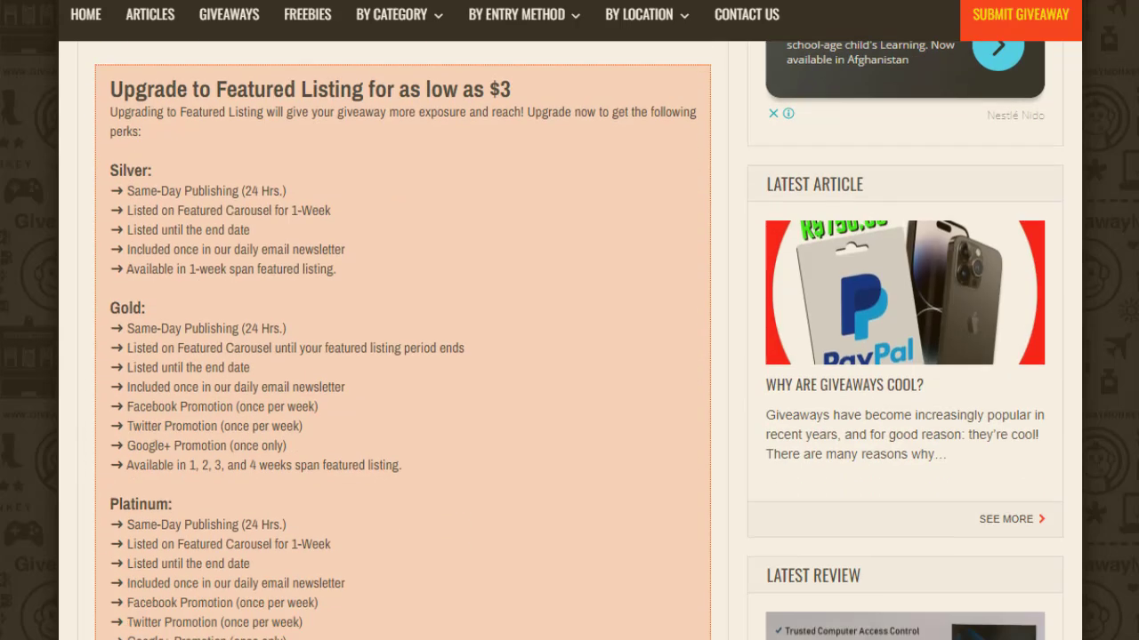
pyautogui.scroll(4, 400, 338)
pyautogui.scroll(-7, 400, 338)
pyautogui.scroll(-3, 400, 338)
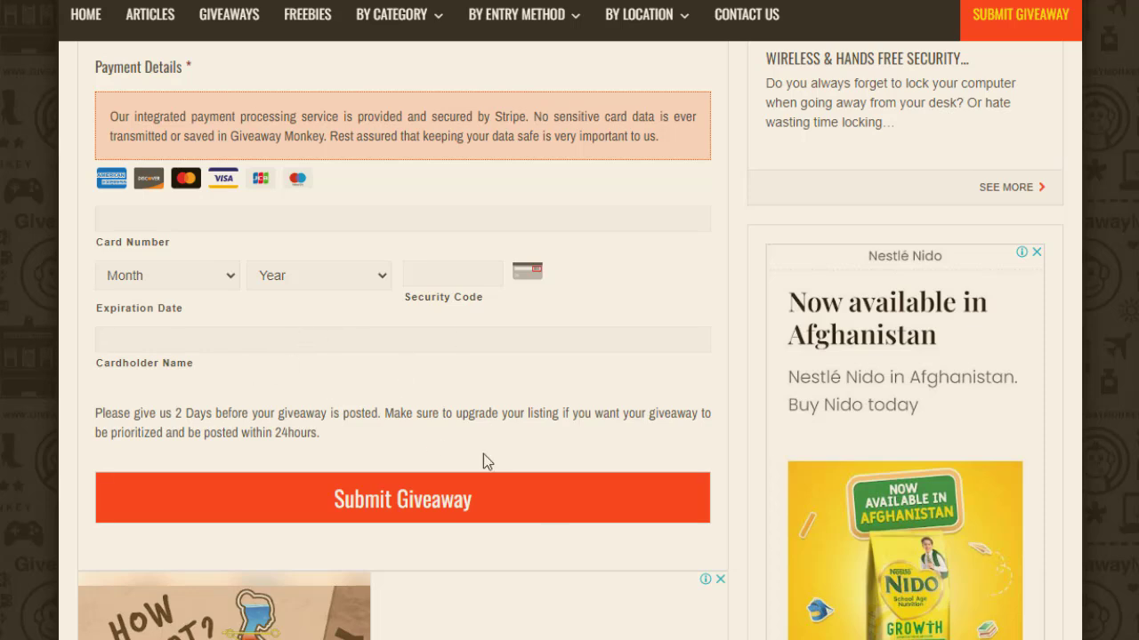
pyautogui.click(510, 504)
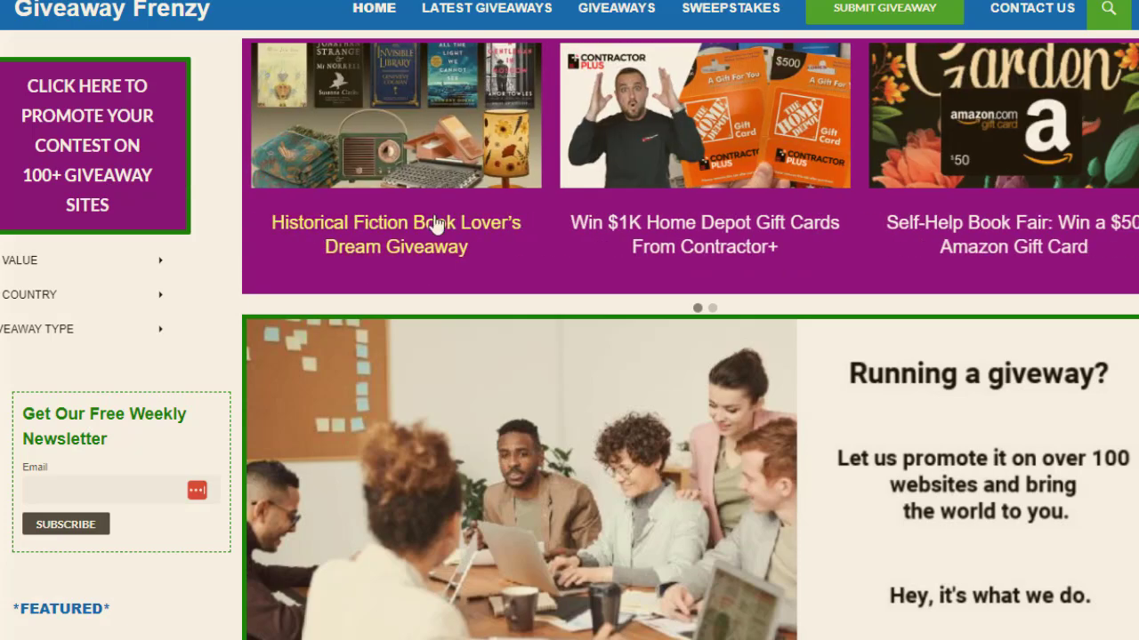
# Step: Scroll down and back up the Giveaway Frenzy home page to review its featured giveaways
pyautogui.scroll(-3, 1081, 101)
pyautogui.scroll(-8, 690, 334)
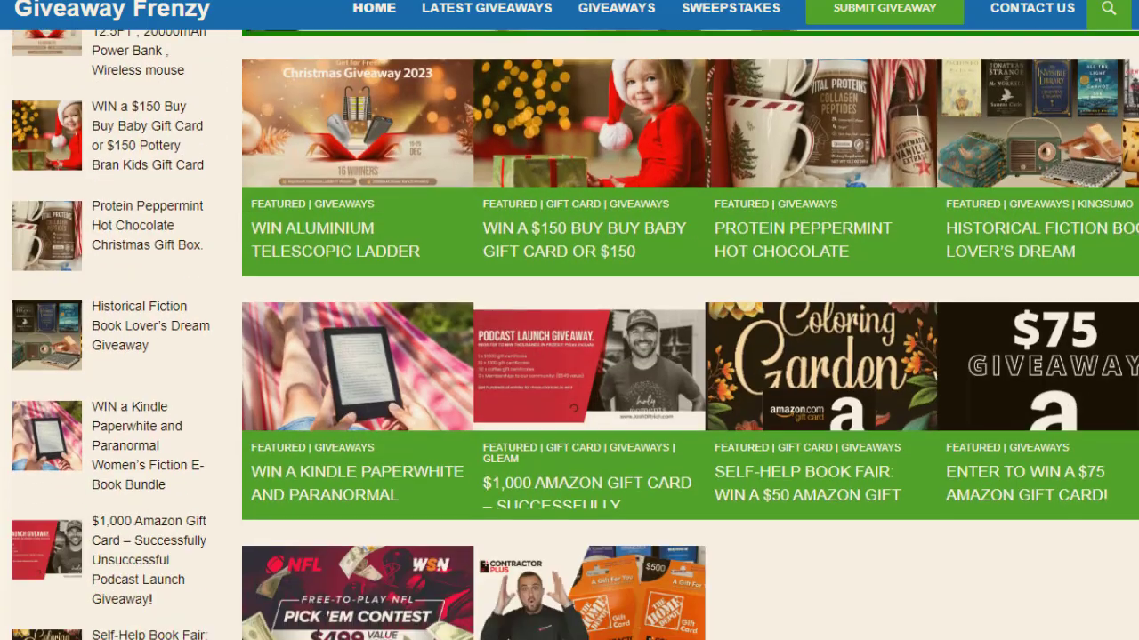
pyautogui.scroll(10, 690, 335)
pyautogui.scroll(1, 907, 229)
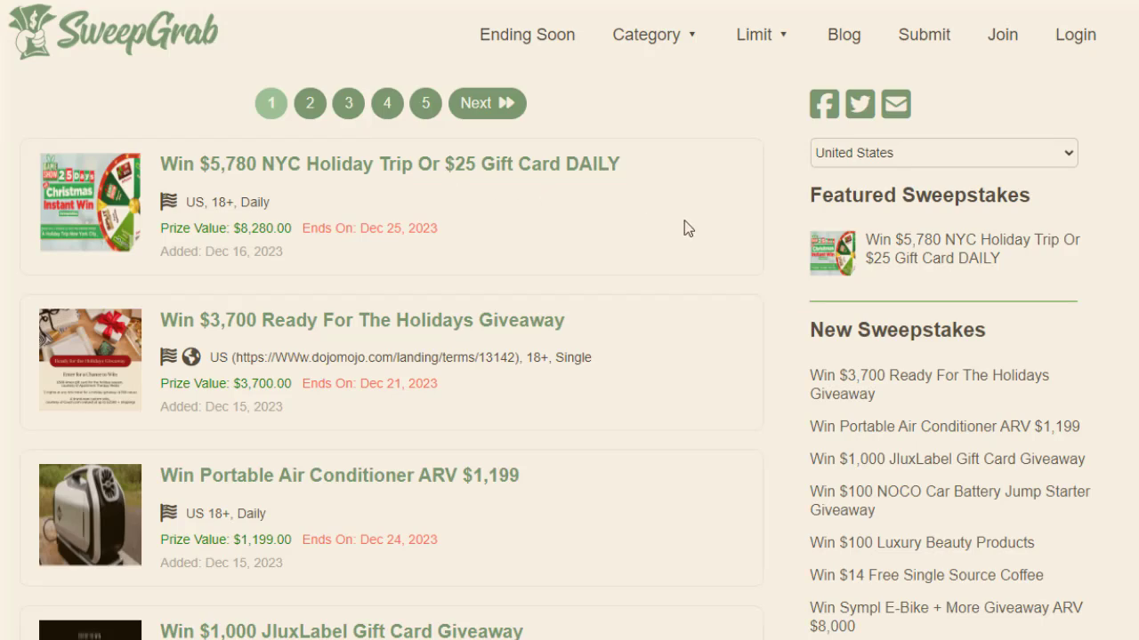
# Step: Scroll down the SweepGrab listing to review sweepstakes prizes, values and end dates
pyautogui.scroll(-5, 569, 320)
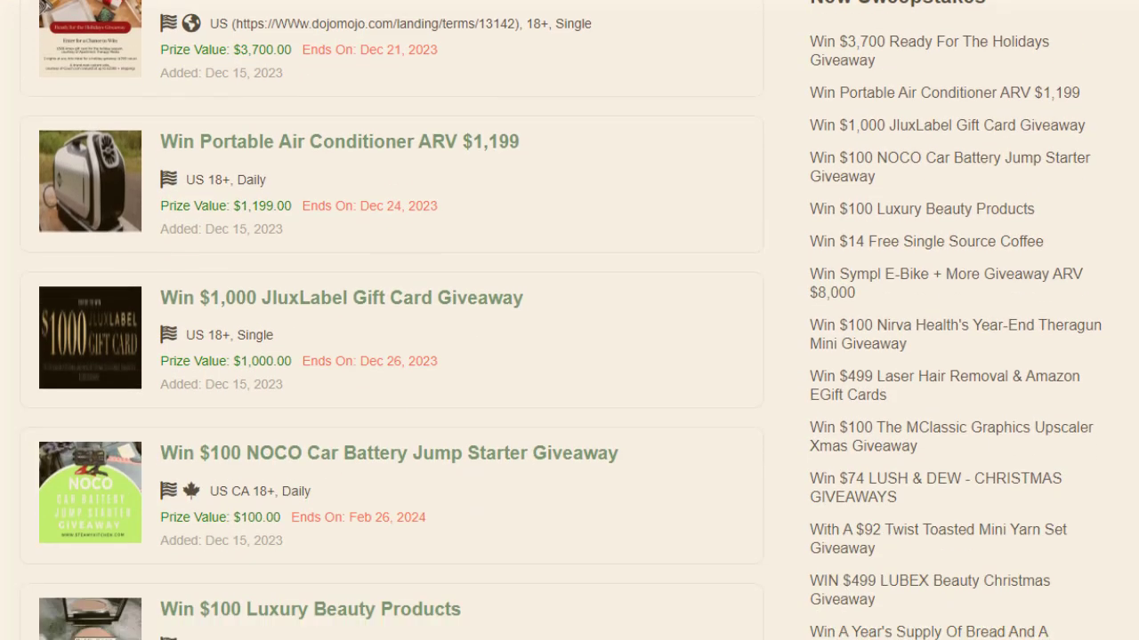
pyautogui.scroll(-7, 570, 320)
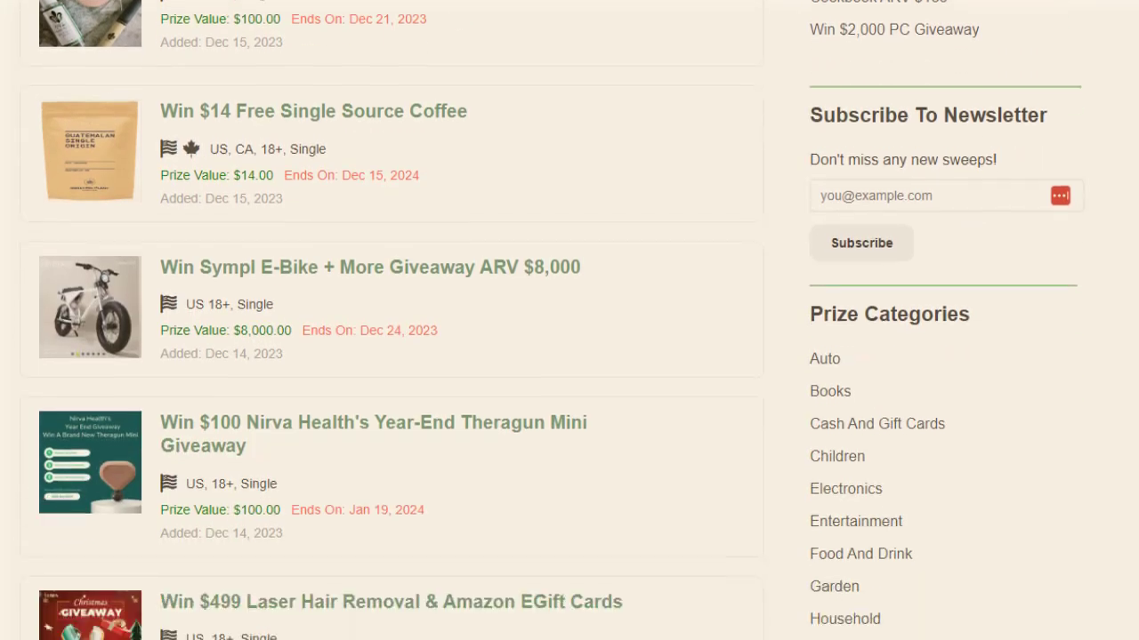
pyautogui.scroll(-7, 569, 320)
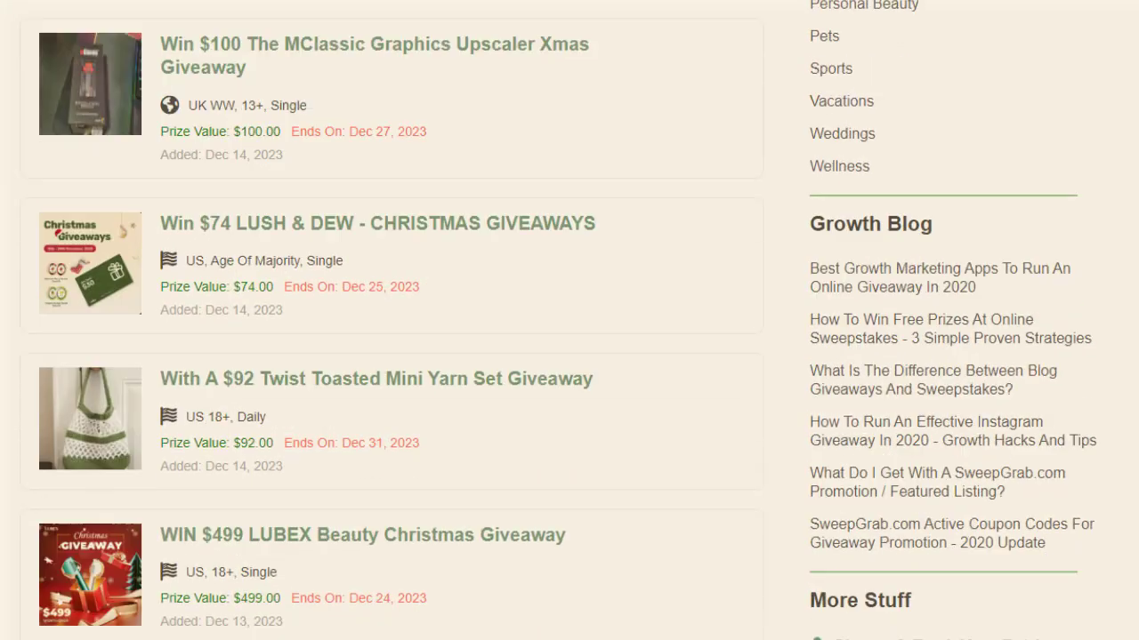
pyautogui.scroll(-3, 569, 320)
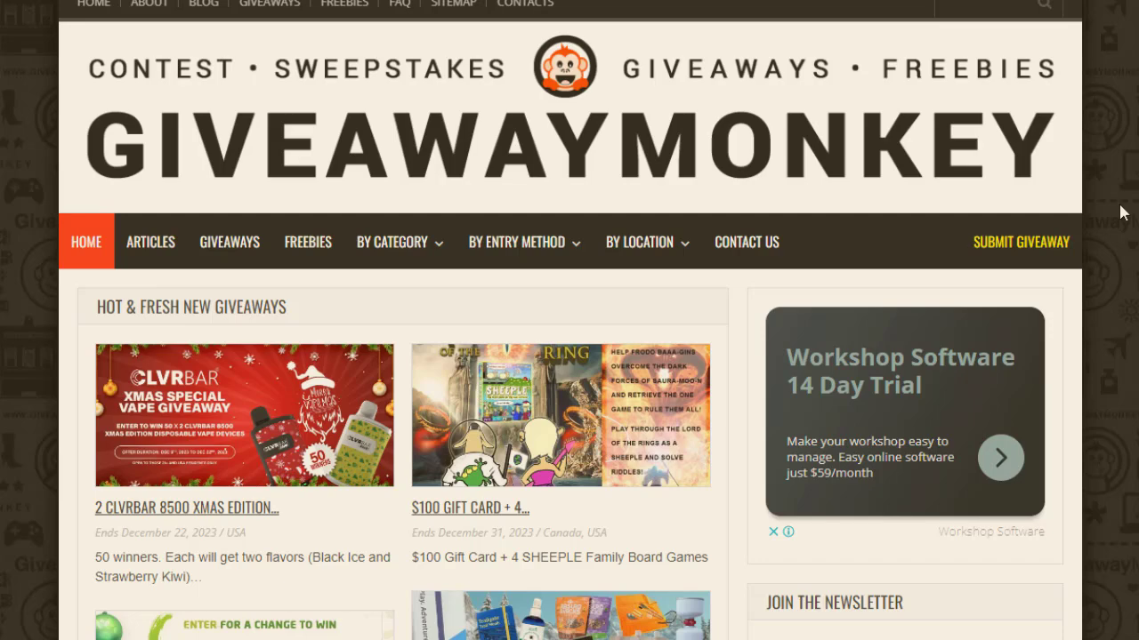
pyautogui.scroll(-4, 569, 356)
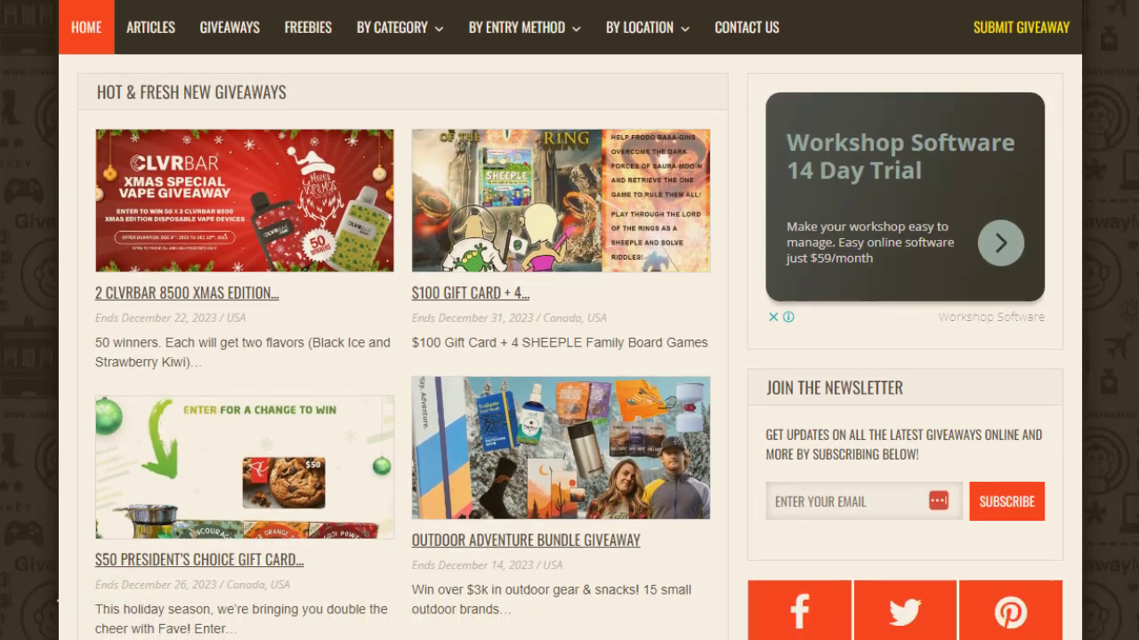
pyautogui.scroll(-5, 569, 356)
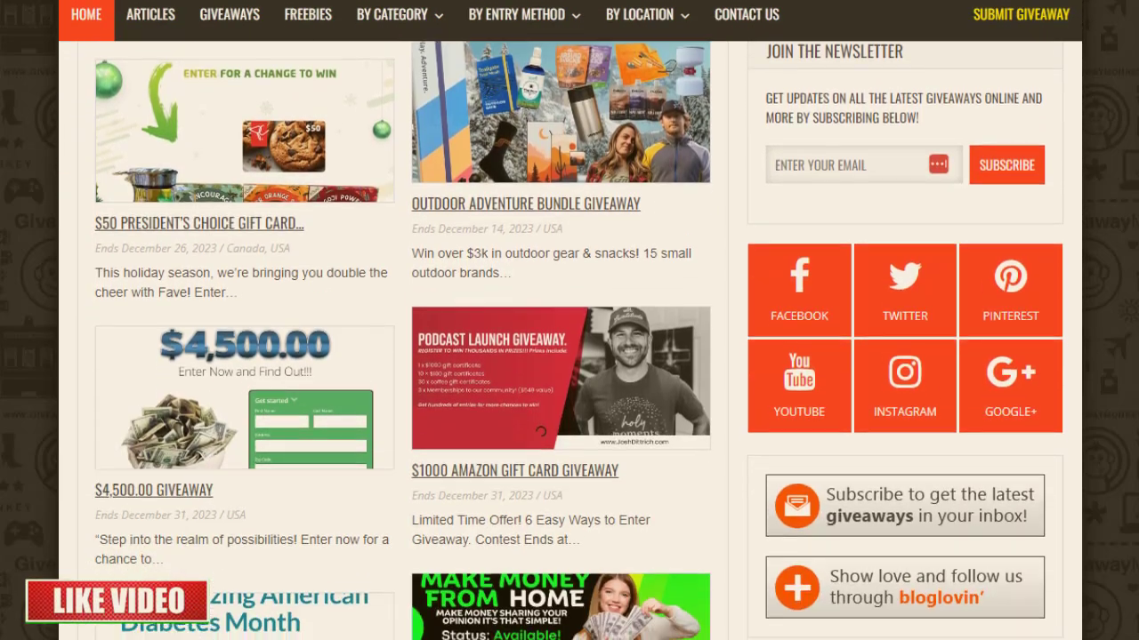
pyautogui.scroll(-4, 570, 356)
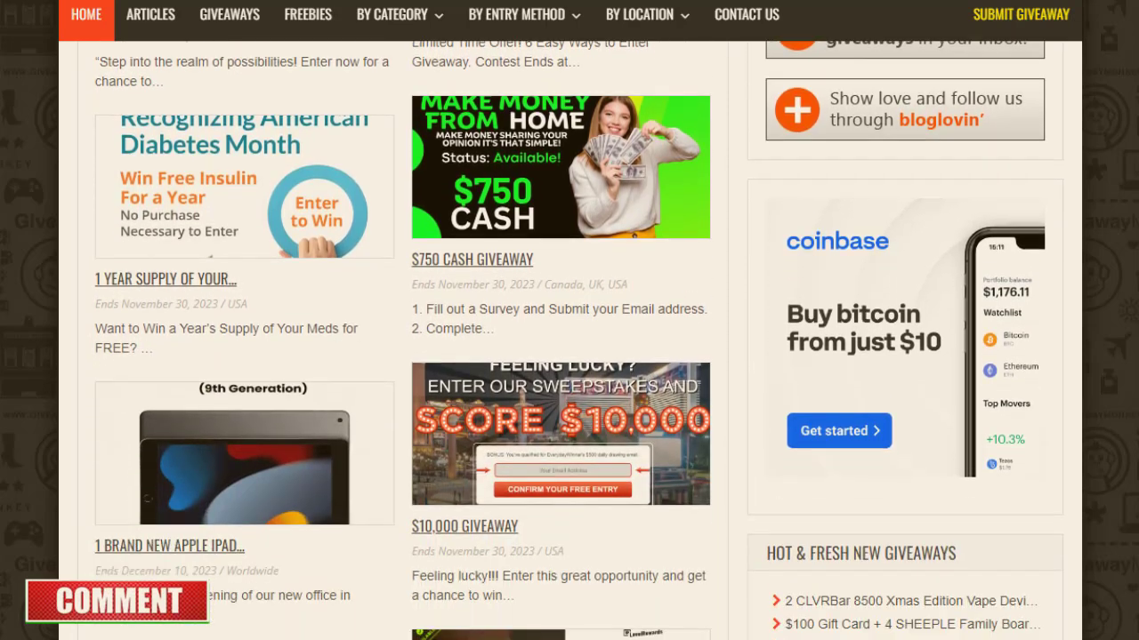
pyautogui.scroll(-1, 569, 356)
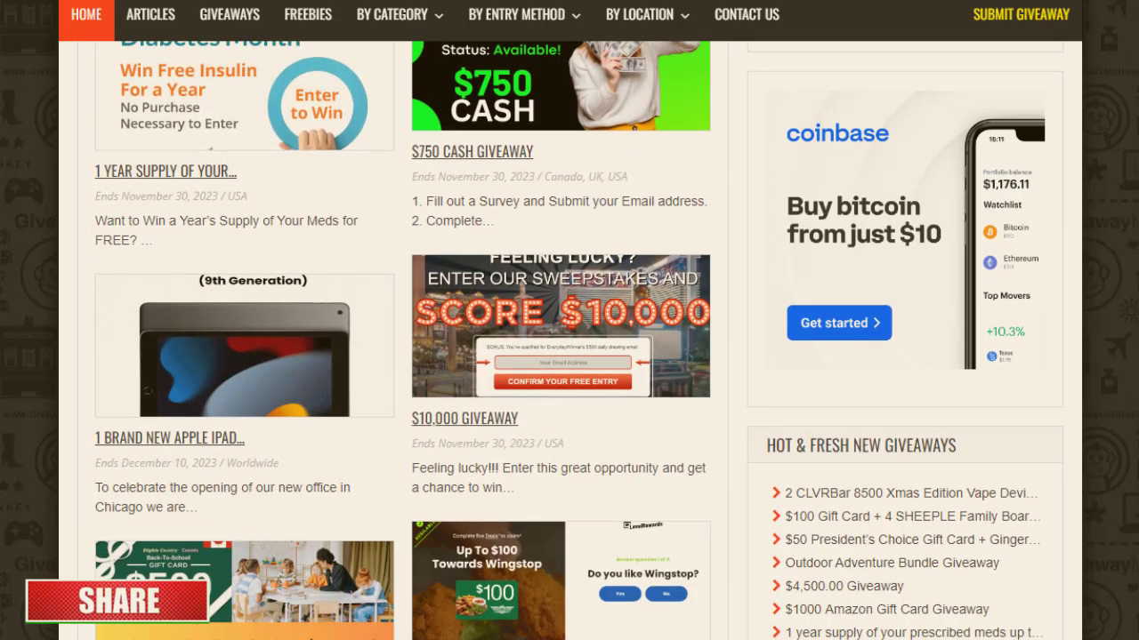
pyautogui.scroll(-1, 570, 356)
pyautogui.scroll(-1, 570, 355)
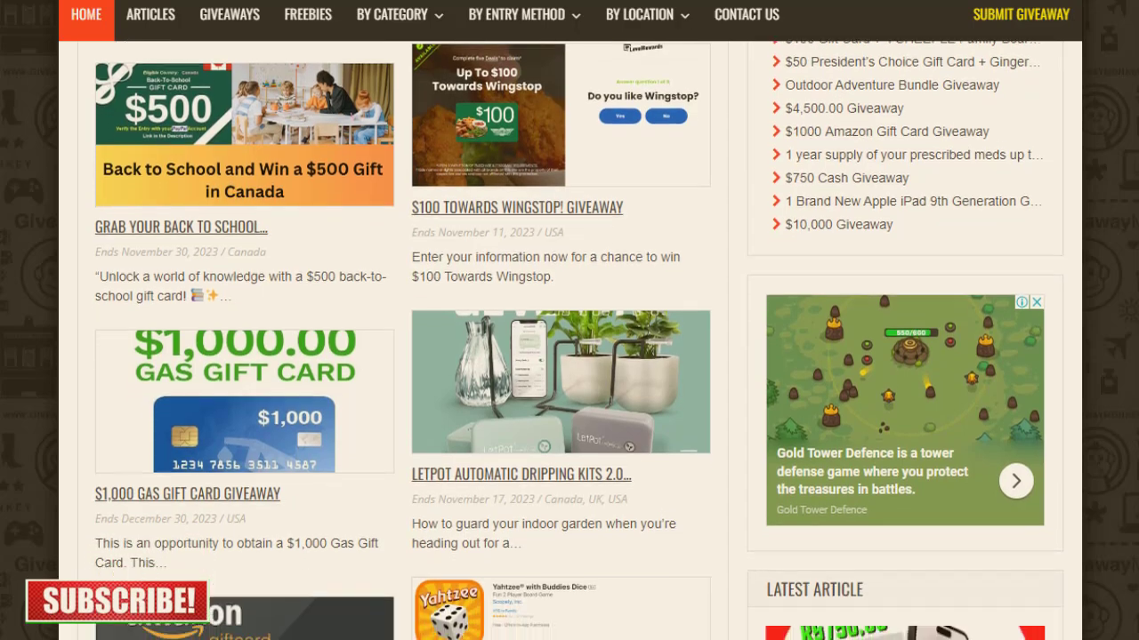